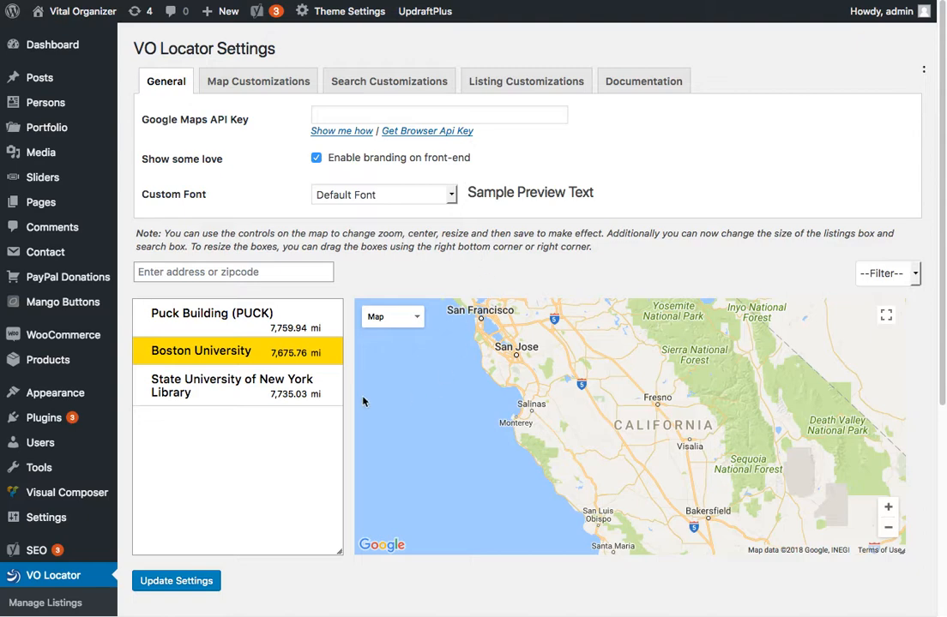
Review the general settings and the linked Google Maps API key registration page, returning to the API key field.
scroll(250, 449, "down", 3)
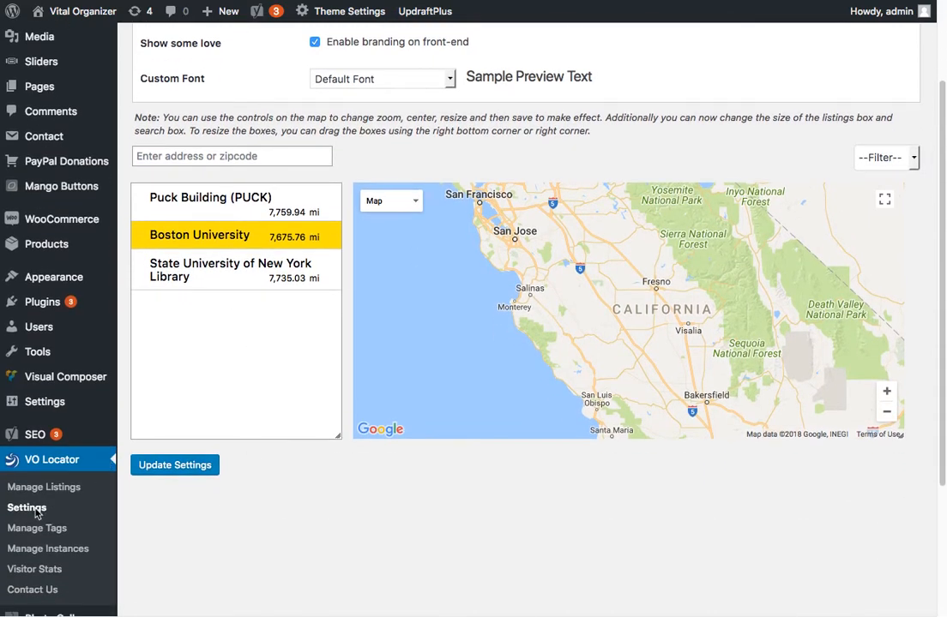
scroll(439, 350, "up", 3)
left_click(344, 120)
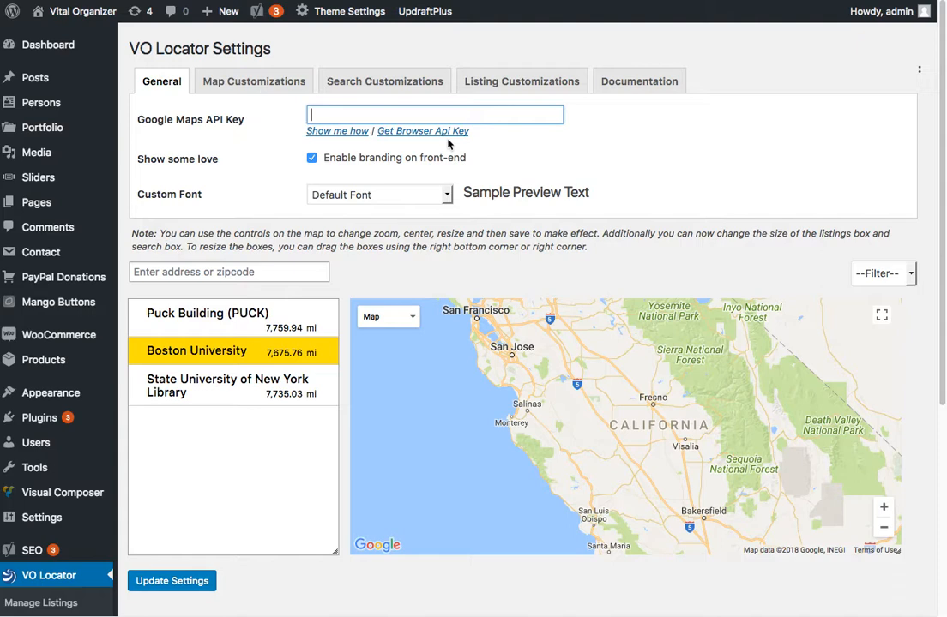
left_click(421, 133)
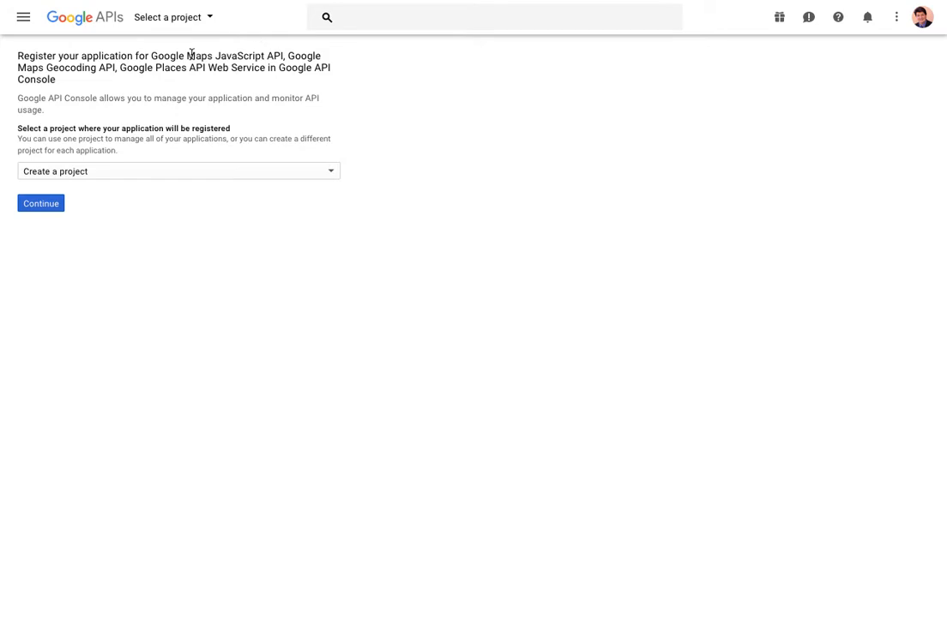
left_click_drag(150, 56, 278, 88)
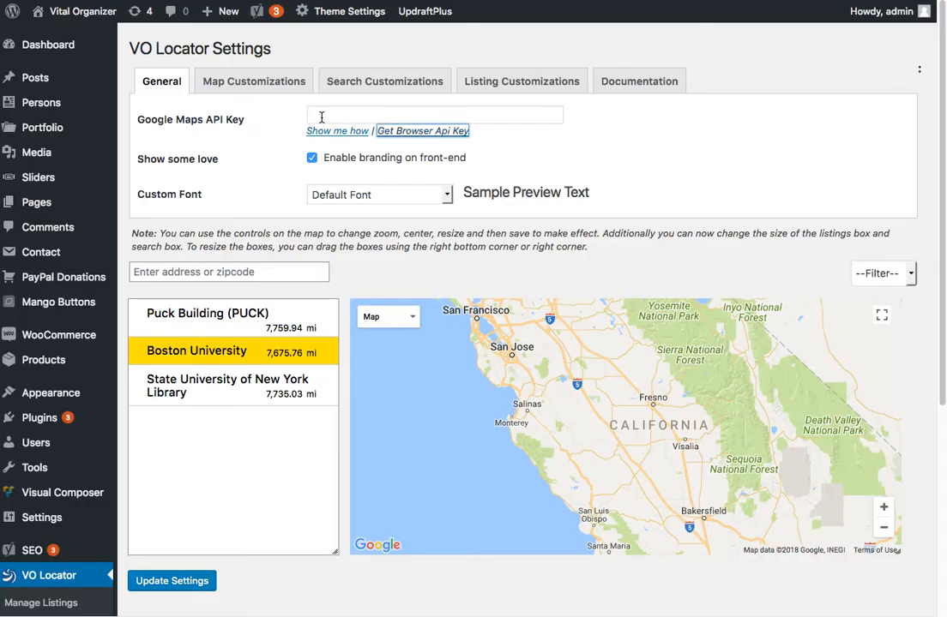
left_click(321, 115)
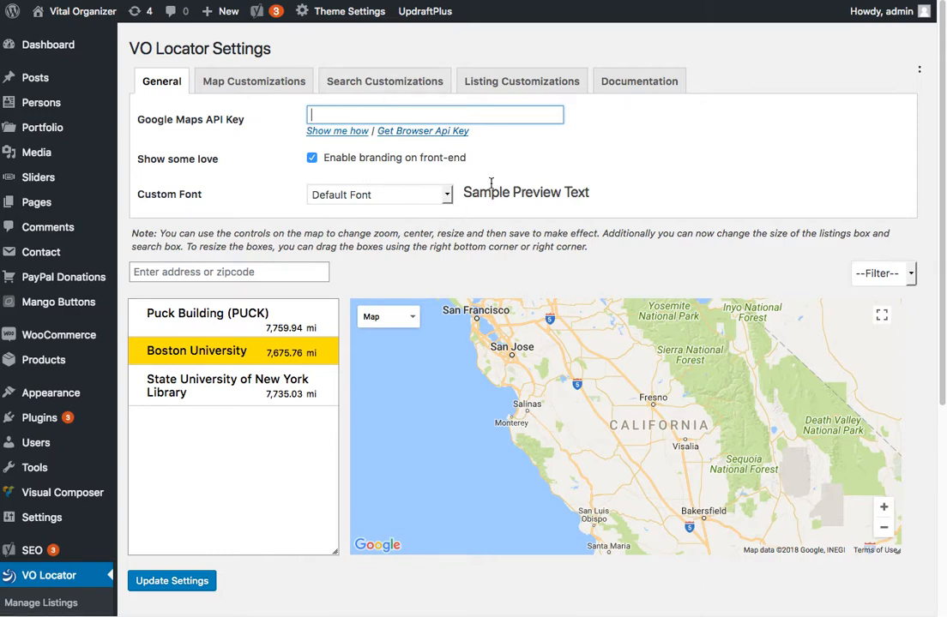
In the map customization view, adjust the search box to about 287x36 px and the listings box to about 275x349 px.
left_click(268, 79)
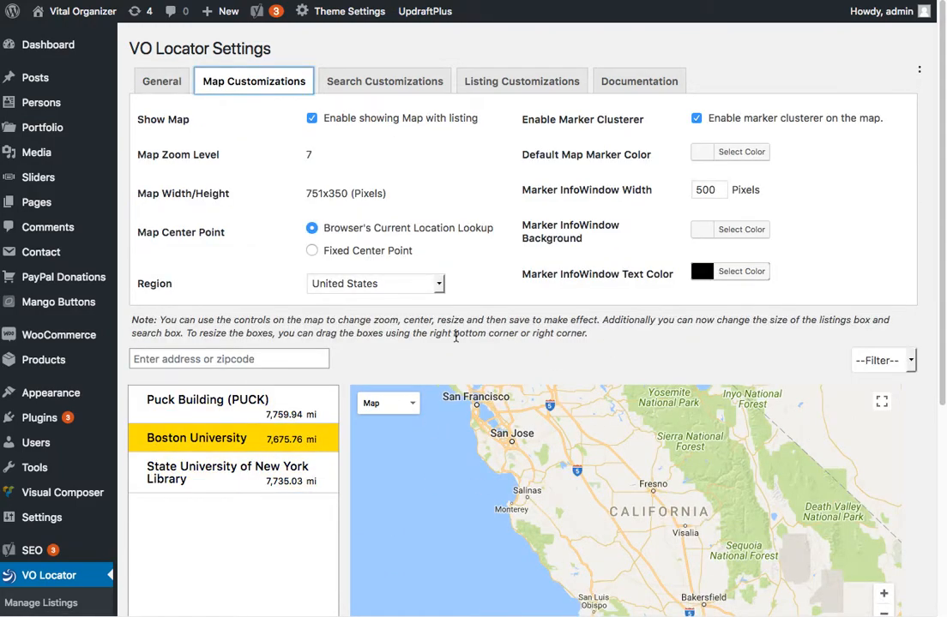
scroll(463, 343, "down", 1)
scroll(475, 387, "down", 3)
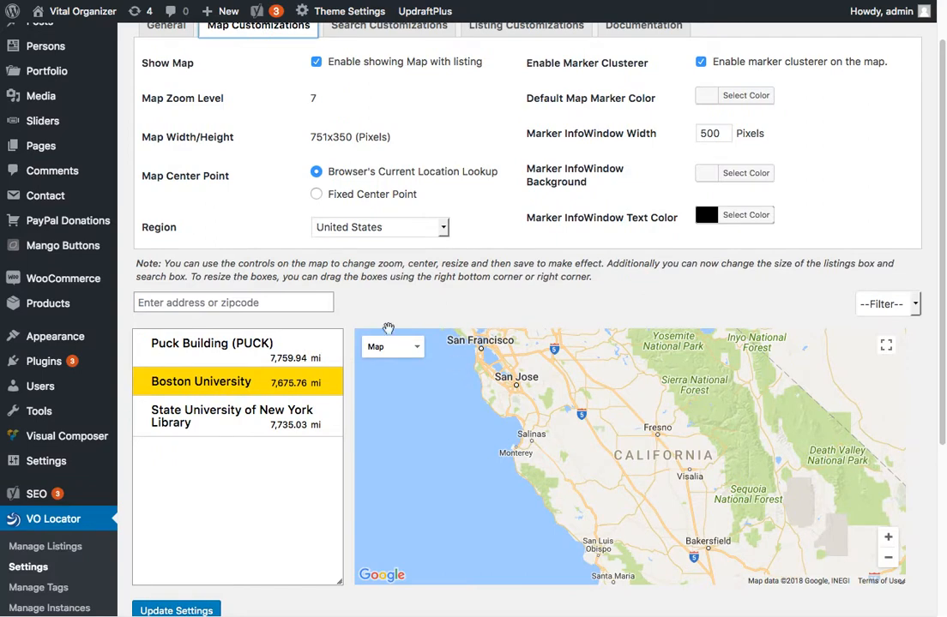
left_click_drag(334, 302, 349, 303)
left_click_drag(343, 340, 374, 348)
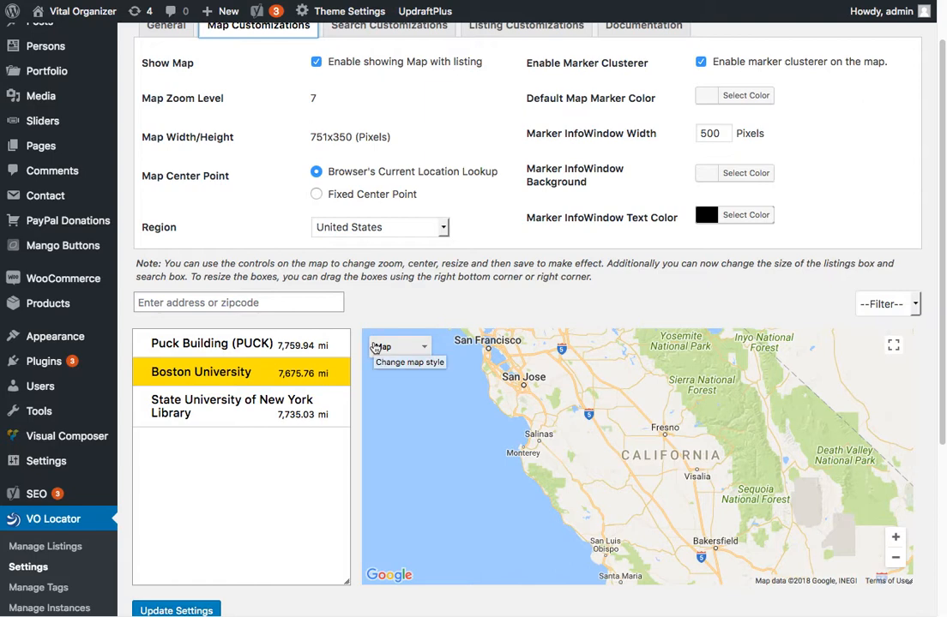
left_click_drag(349, 301, 336, 301)
mouse_move(351, 348)
left_mouse_down()
mouse_move(331, 348)
mouse_move(363, 353)
mouse_move(355, 355)
left_mouse_up()
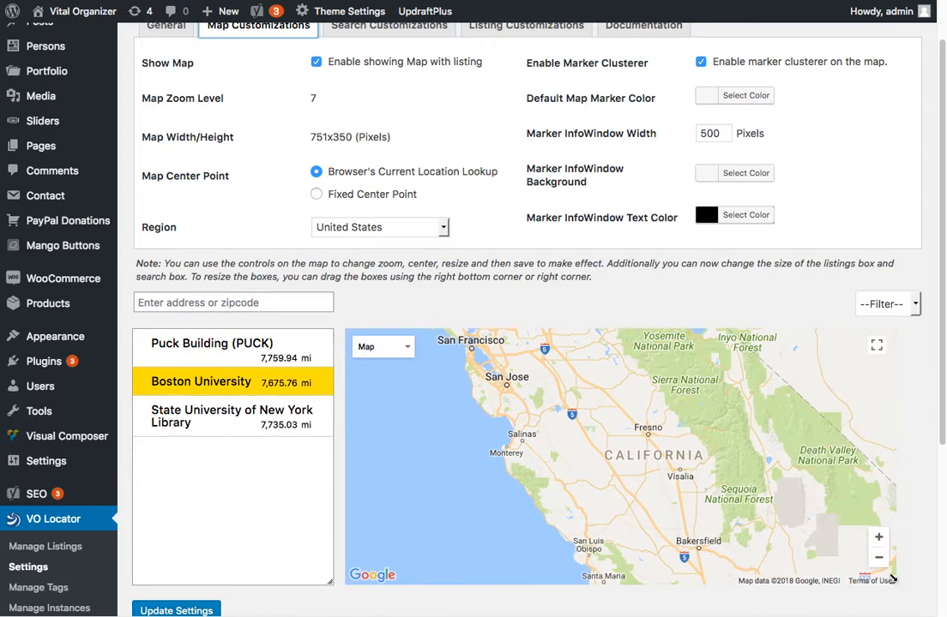
Resize the map to about 726x351 pixels, shift its view southeast and zoom it out to level 6.
mouse_move(892, 579)
left_mouse_down()
mouse_move(802, 562)
mouse_move(858, 590)
mouse_move(875, 578)
left_mouse_up()
left_click_drag(702, 500, 614, 464)
left_click(863, 562)
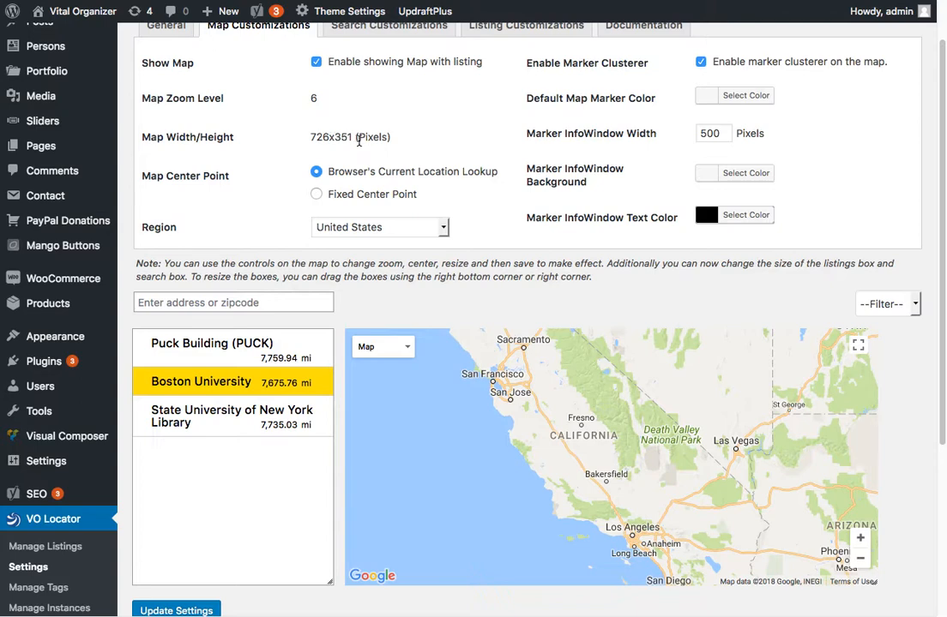
scroll(359, 142, "down", 3)
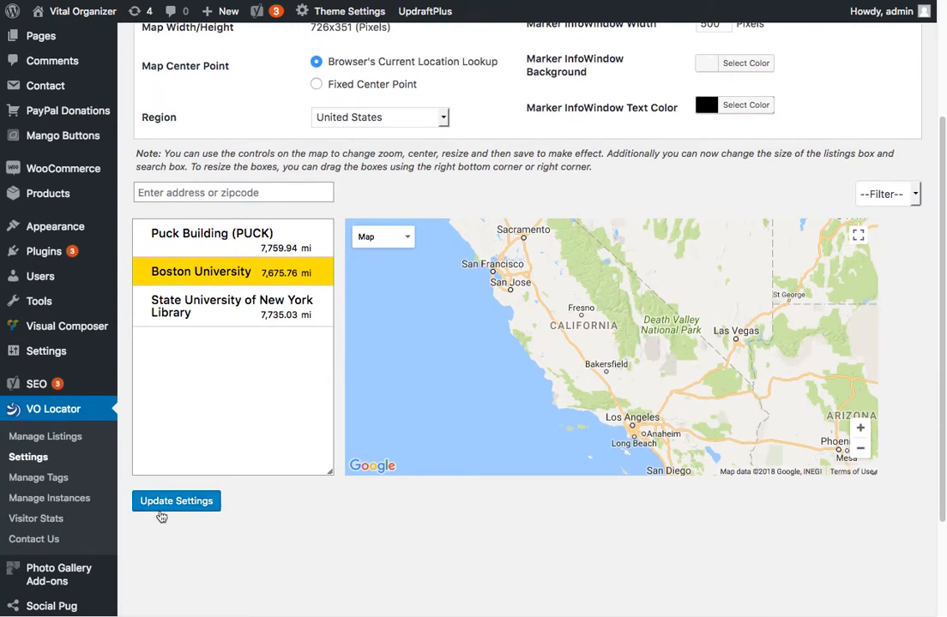
scroll(387, 487, "up", 4)
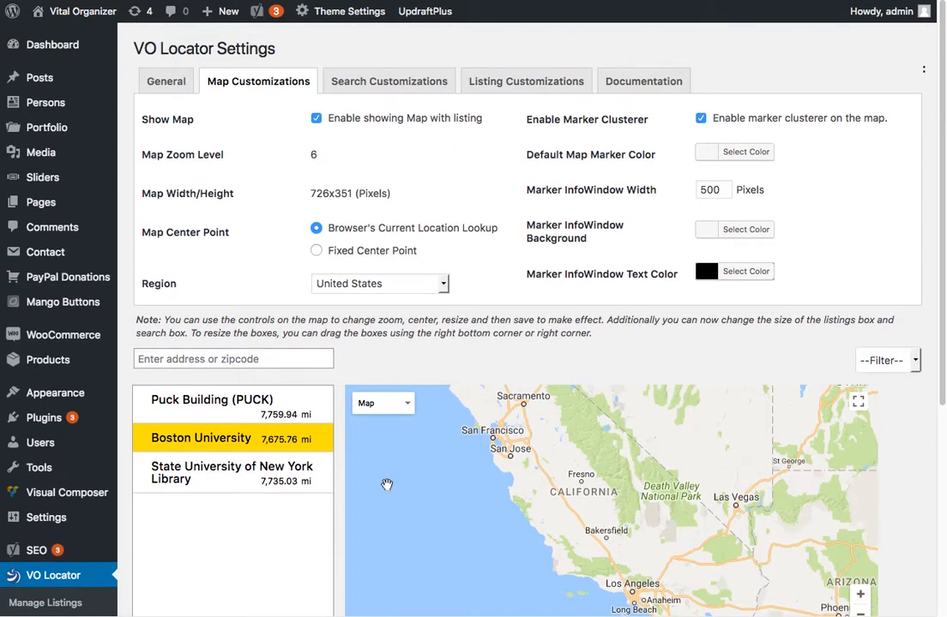
Review the map's region choices and the tag filter options, keeping United States and the default filter.
left_click(373, 284)
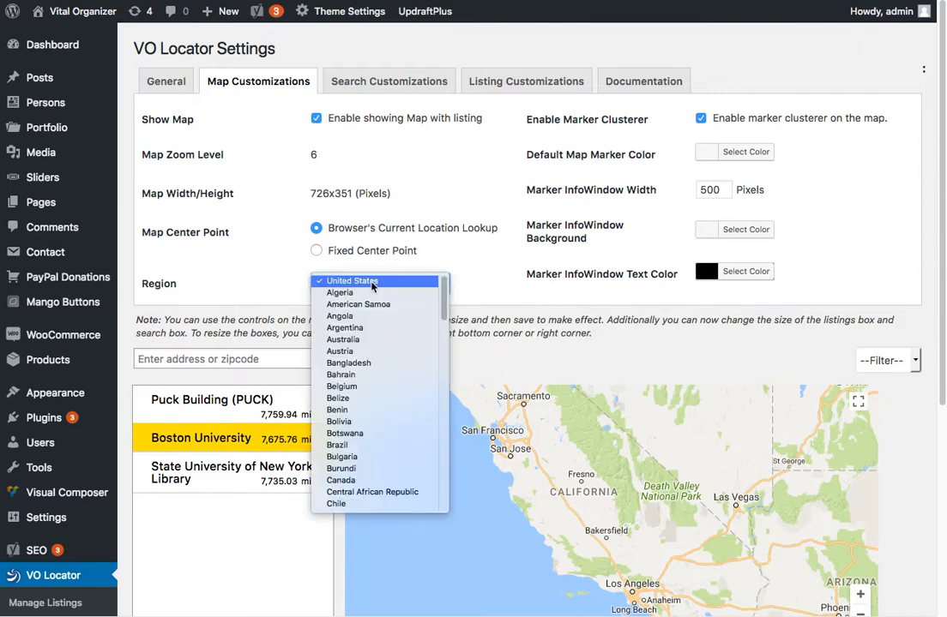
left_click(373, 285)
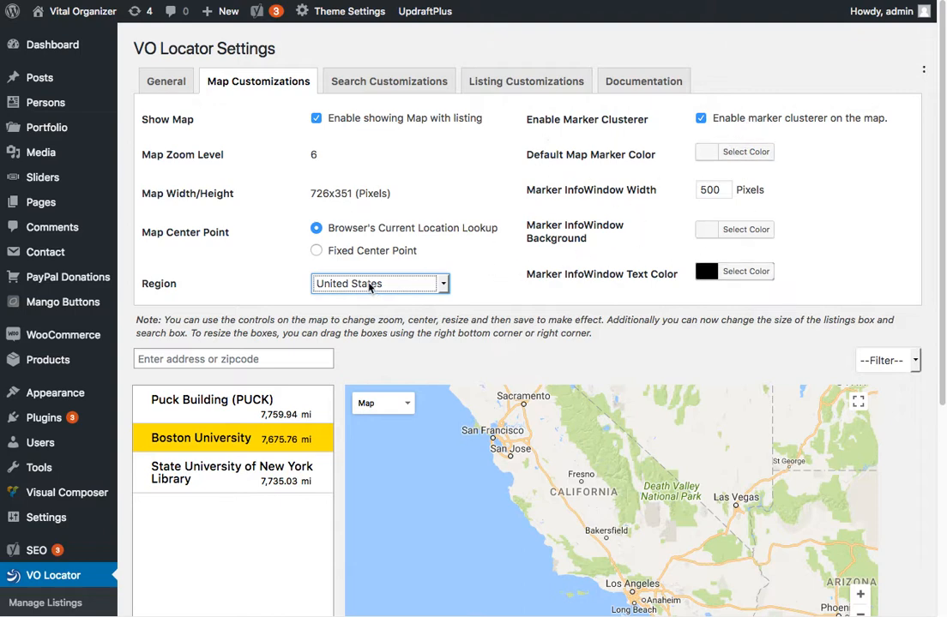
left_click(889, 364)
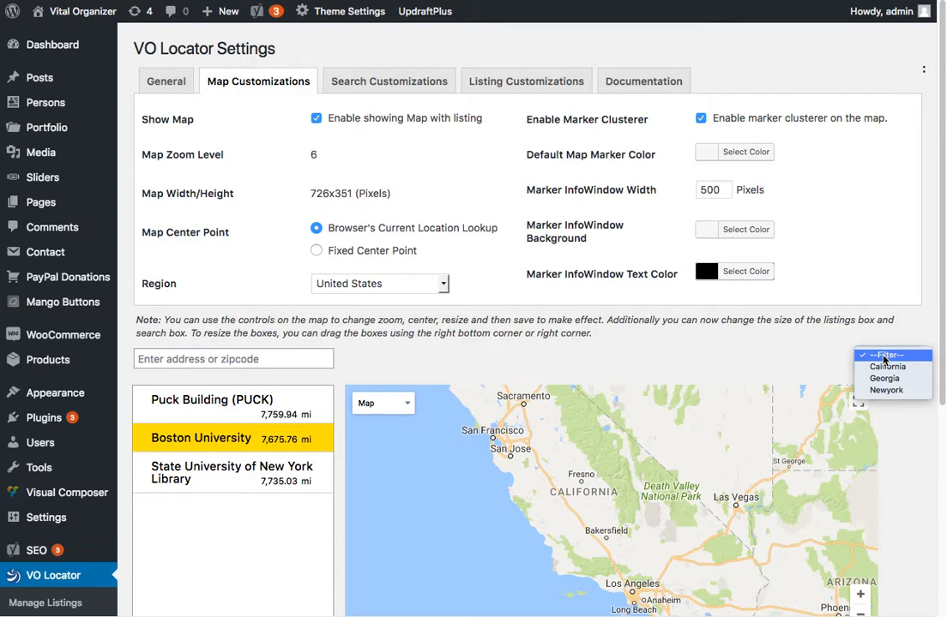
left_click(884, 356)
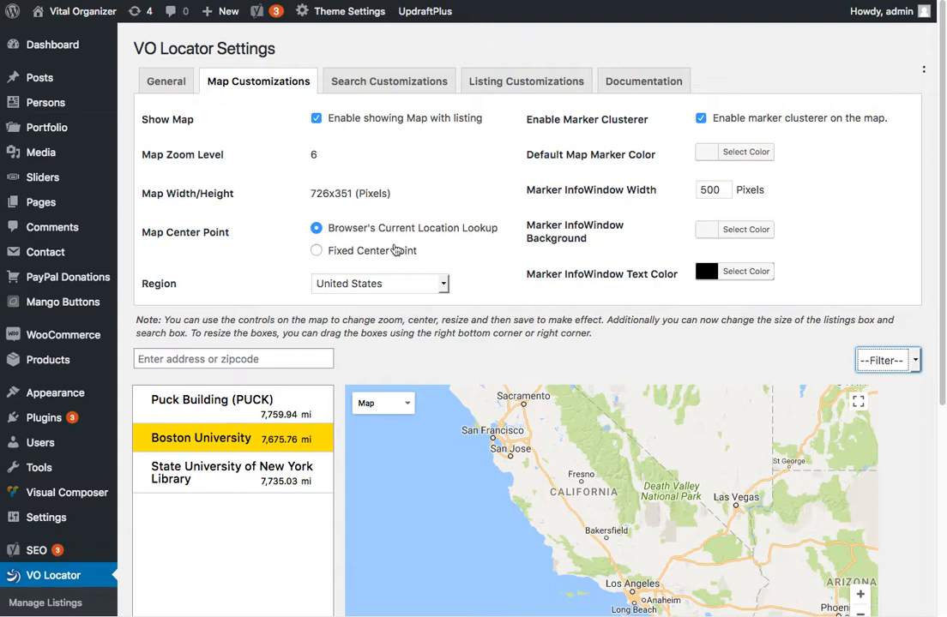
left_click(896, 361)
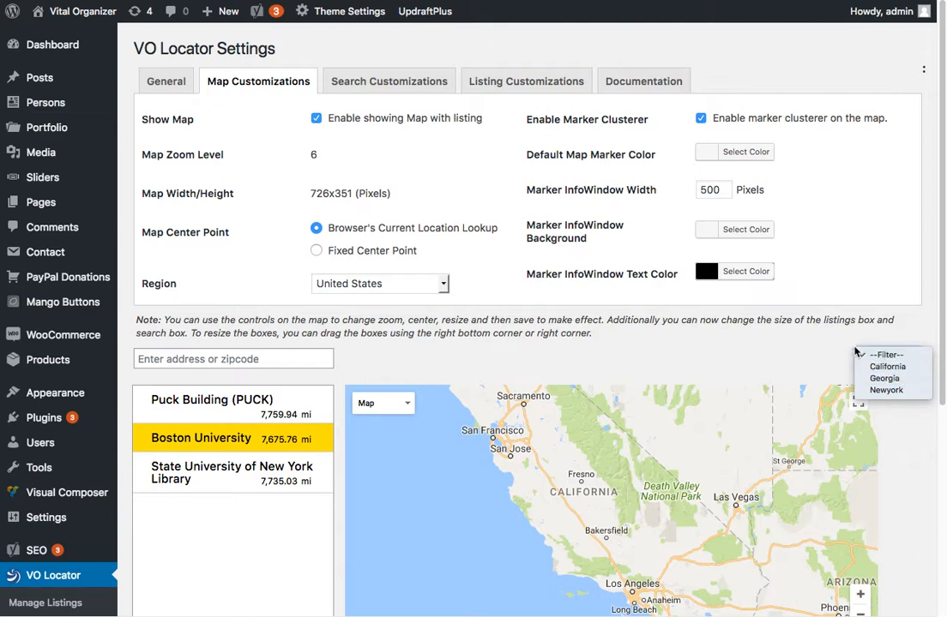
left_click(805, 350)
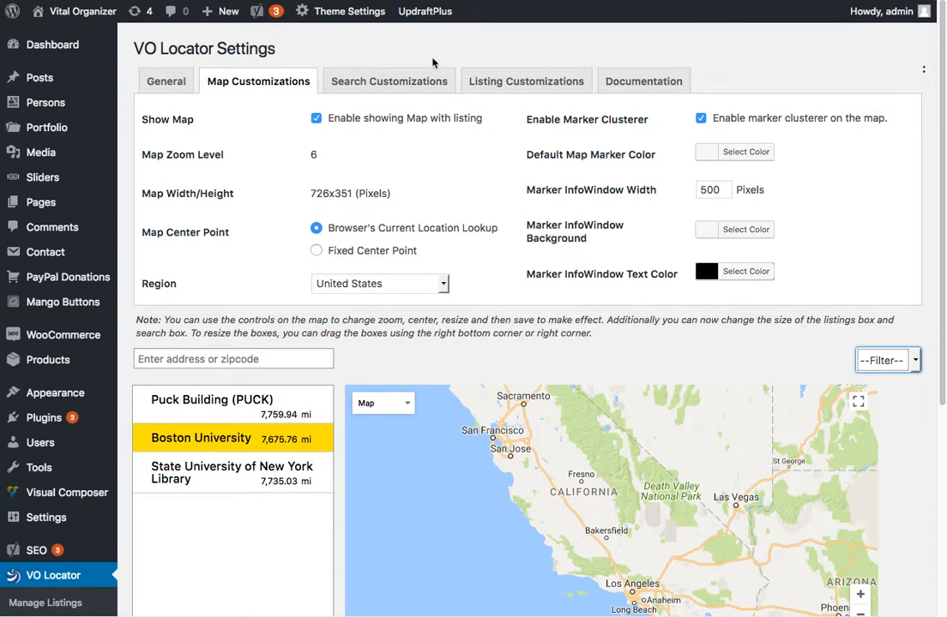
Examine the search customizations: the heading text, the tags filter label, the filter options and the tag filtering toggle, leaving filtering enabled.
left_click(414, 85)
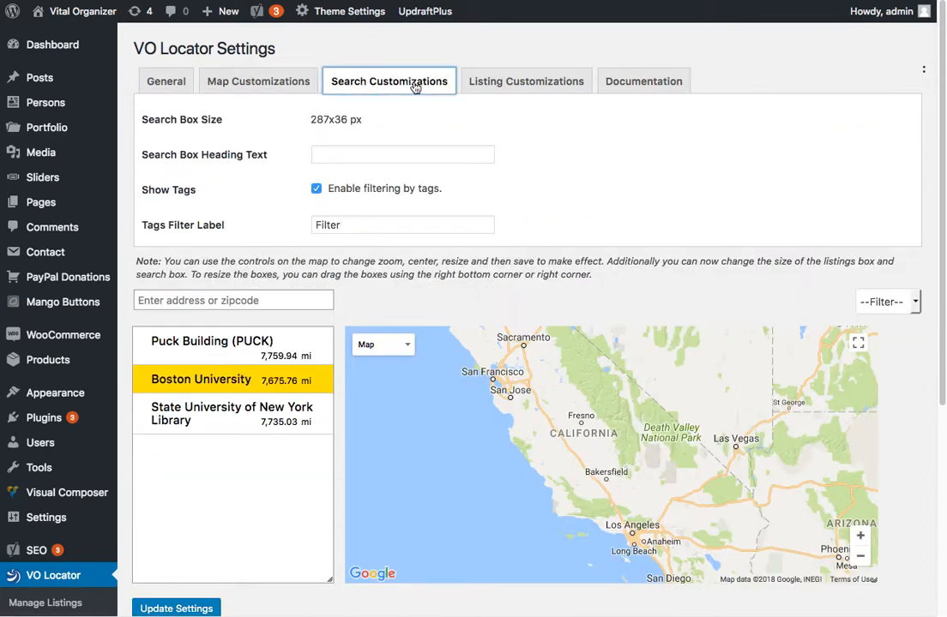
left_click(317, 151)
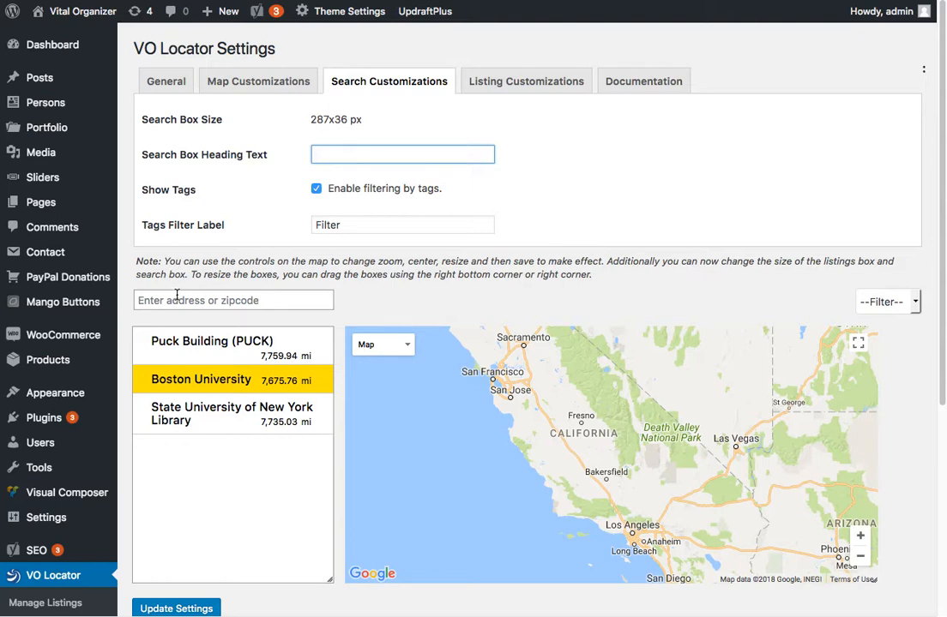
left_click(349, 222)
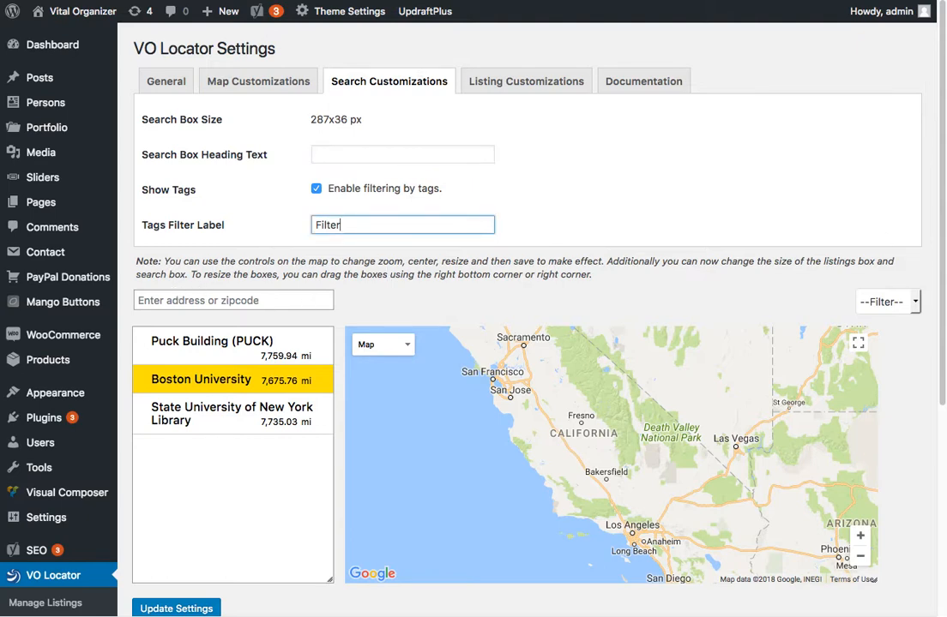
left_click(866, 301)
left_click(858, 277)
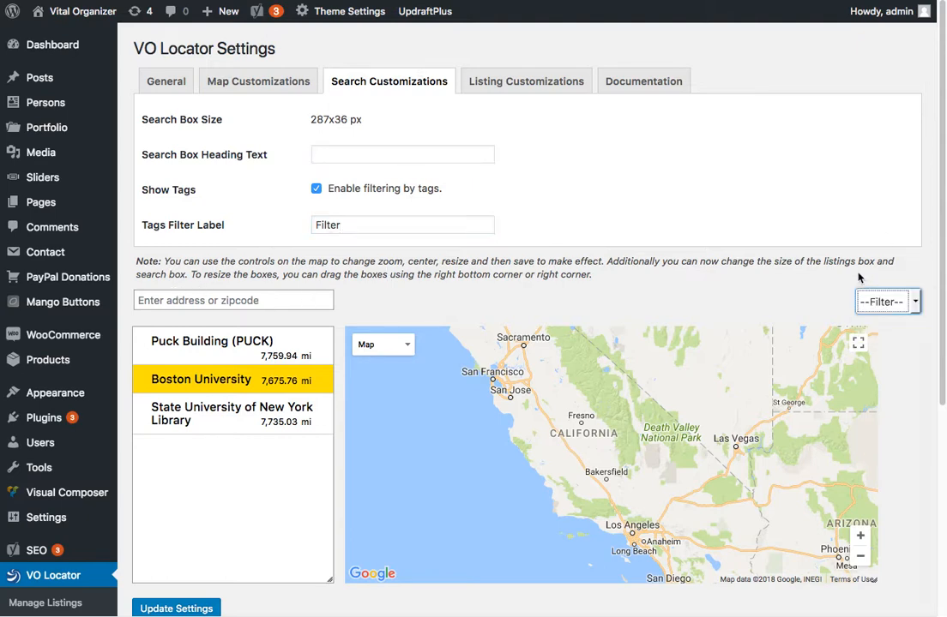
left_click(316, 189)
left_click(317, 189)
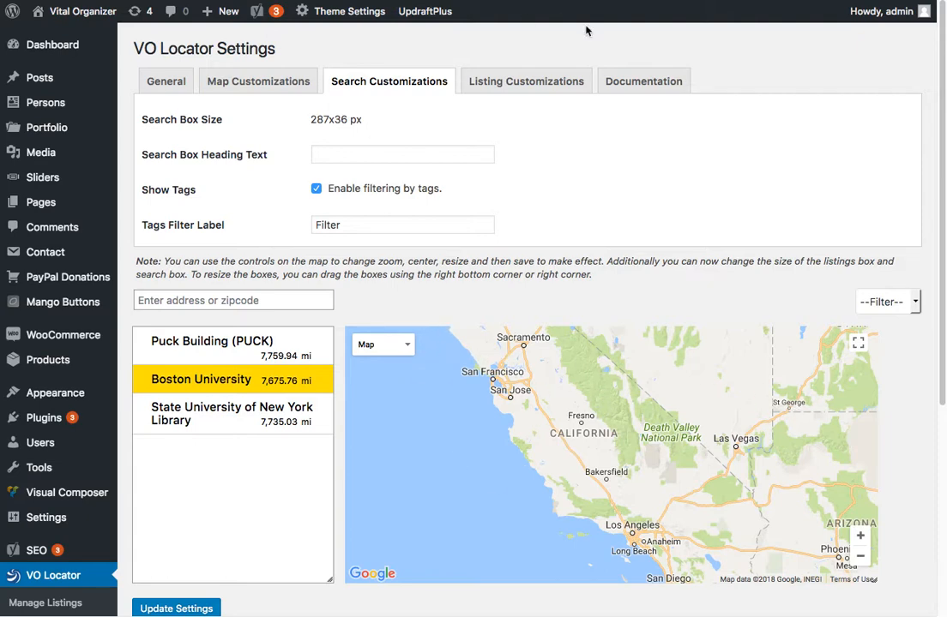
In the listing customizations, set the listing highlight color to green (#5ce209).
left_click(533, 82)
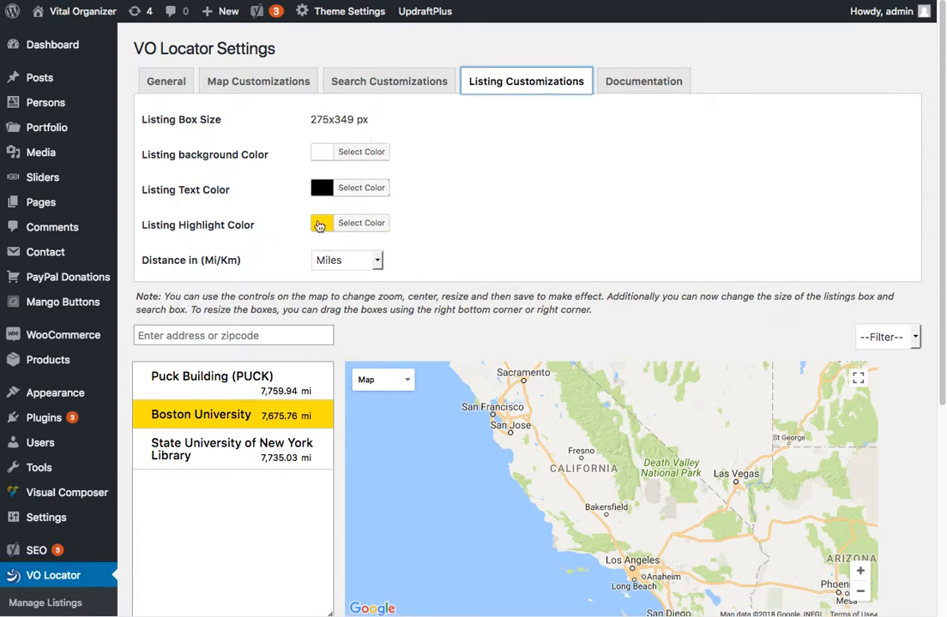
left_click(321, 226)
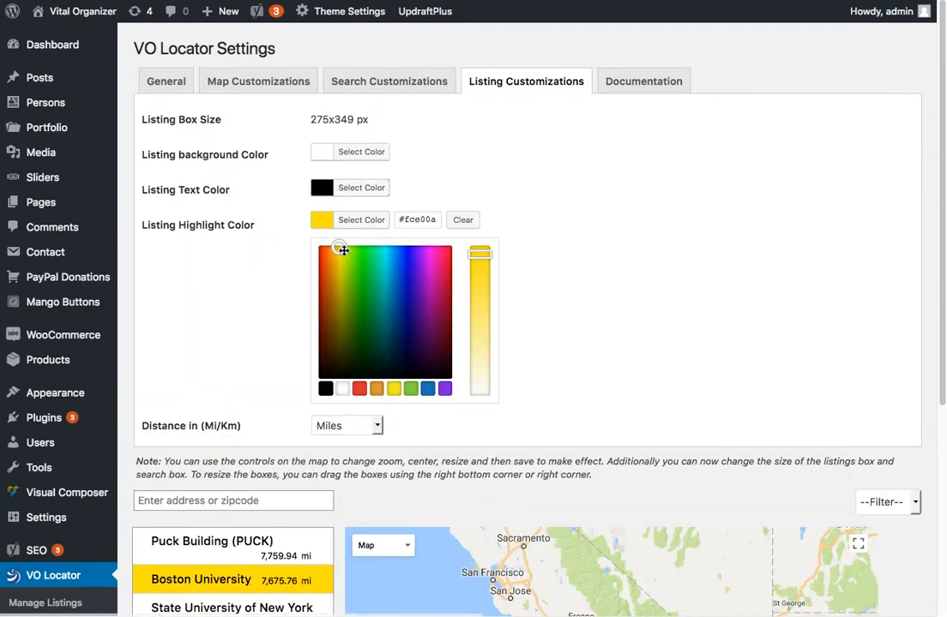
left_click_drag(343, 249, 354, 261)
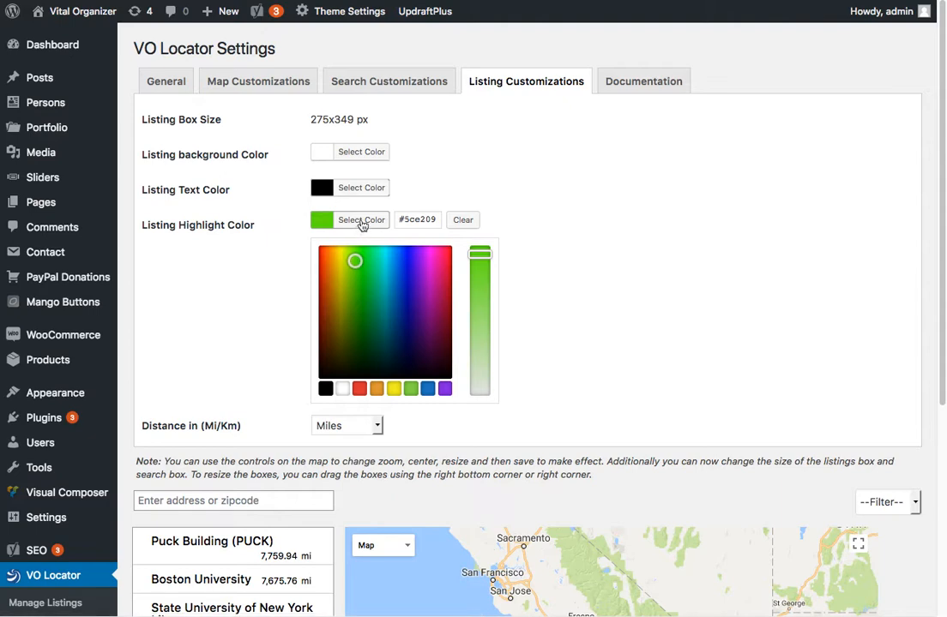
left_click(362, 224)
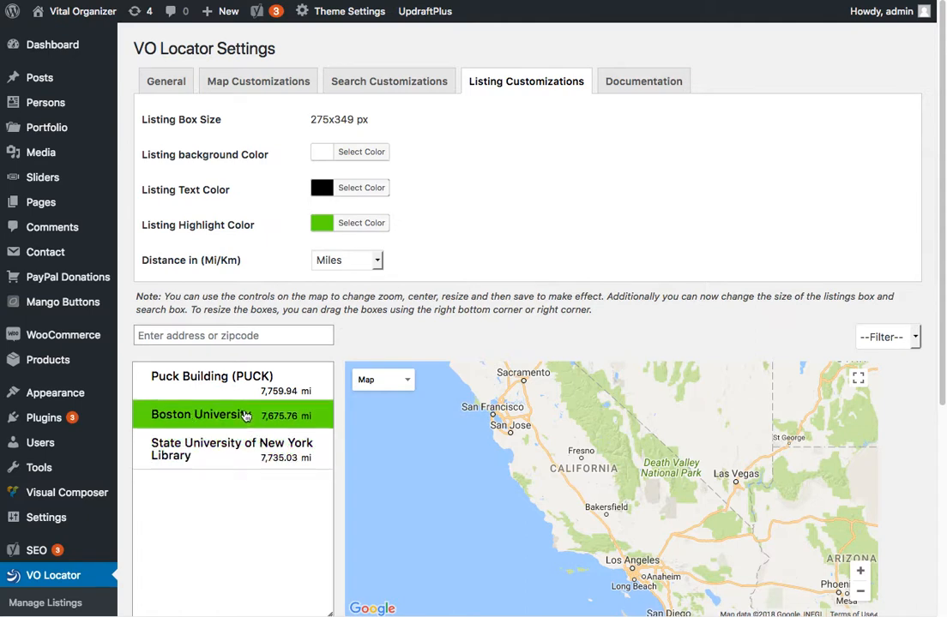
Review the distance unit choices, keeping Miles, and look over the listings and map preview.
left_click(360, 262)
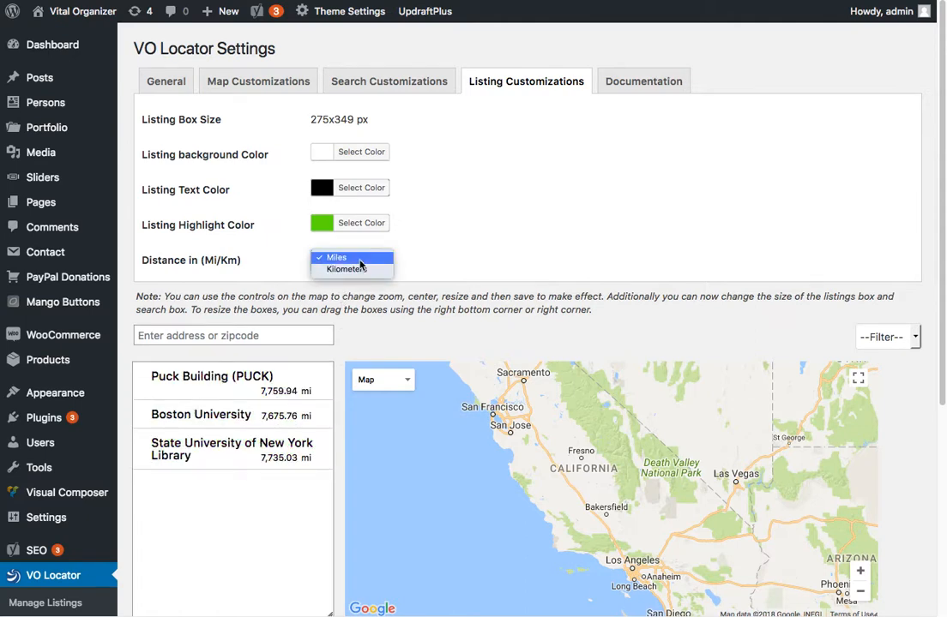
left_click(361, 260)
left_click(360, 264)
left_click(360, 259)
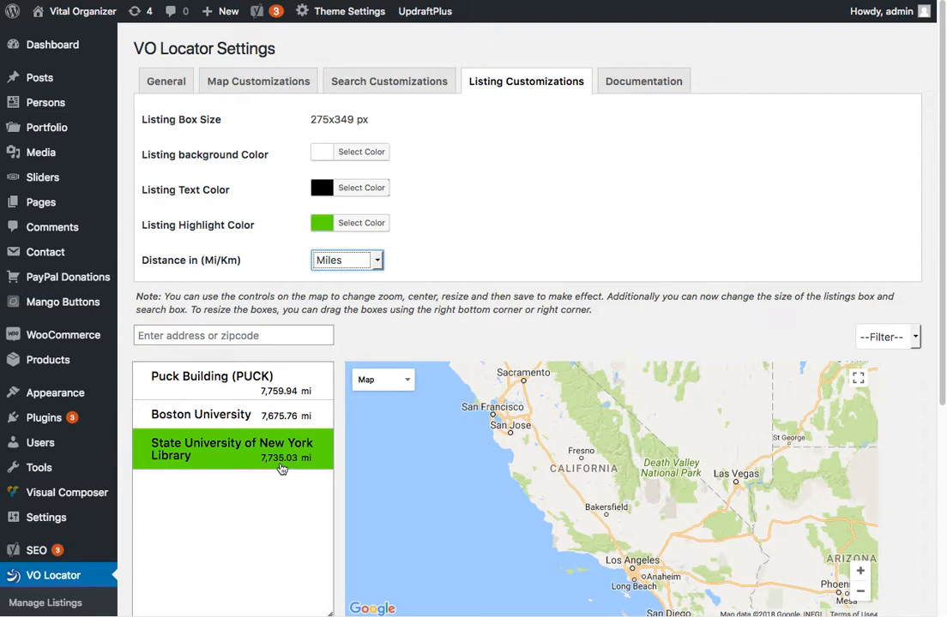
scroll(305, 466, "down", 1)
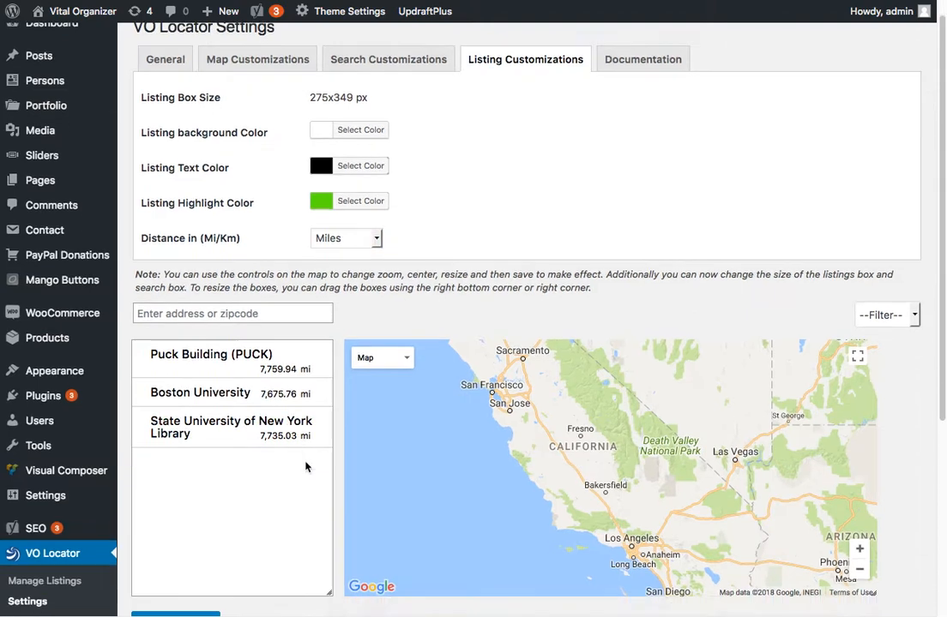
scroll(306, 466, "down", 5)
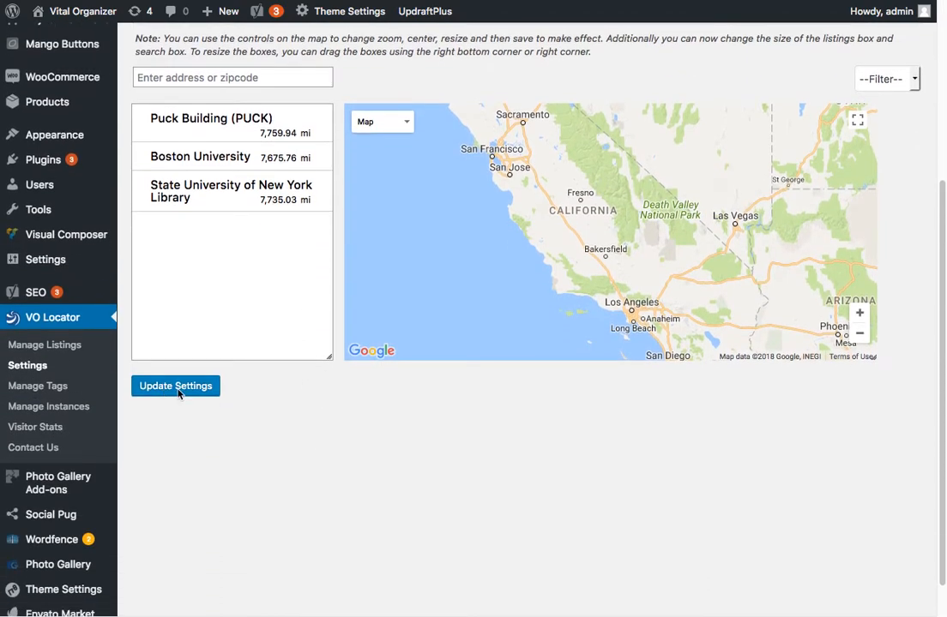
scroll(306, 398, "up", 2)
scroll(306, 398, "up", 2)
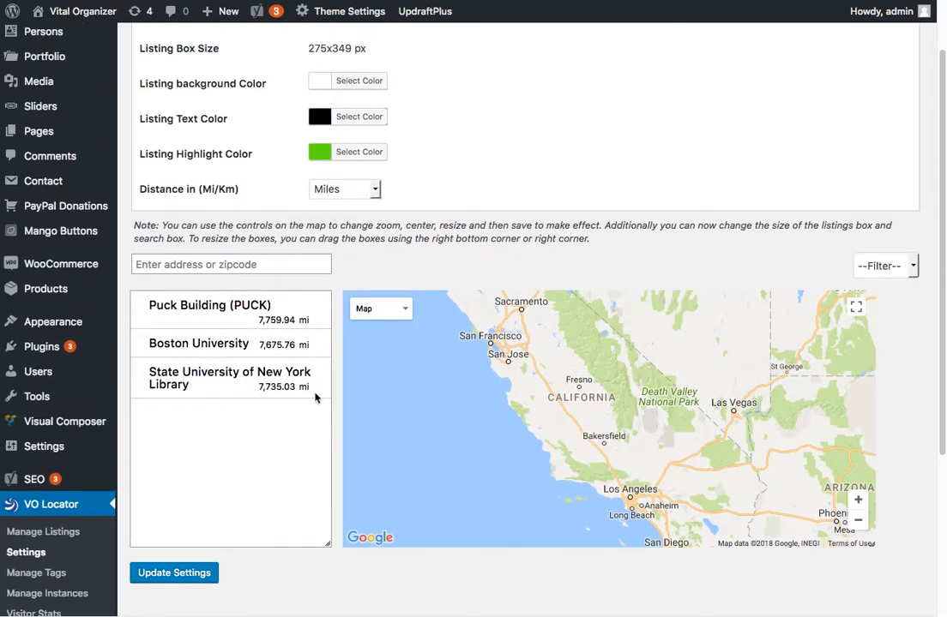
Start a new listing and fill in its address by finding Orlando International Airport, Orlando, FL, United States.
left_click(47, 538)
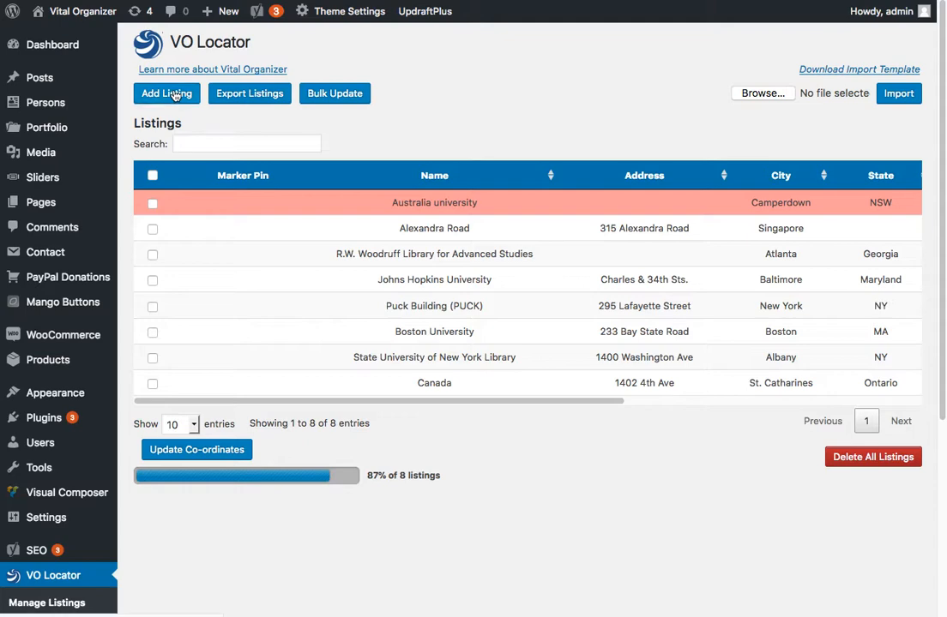
left_click(175, 94)
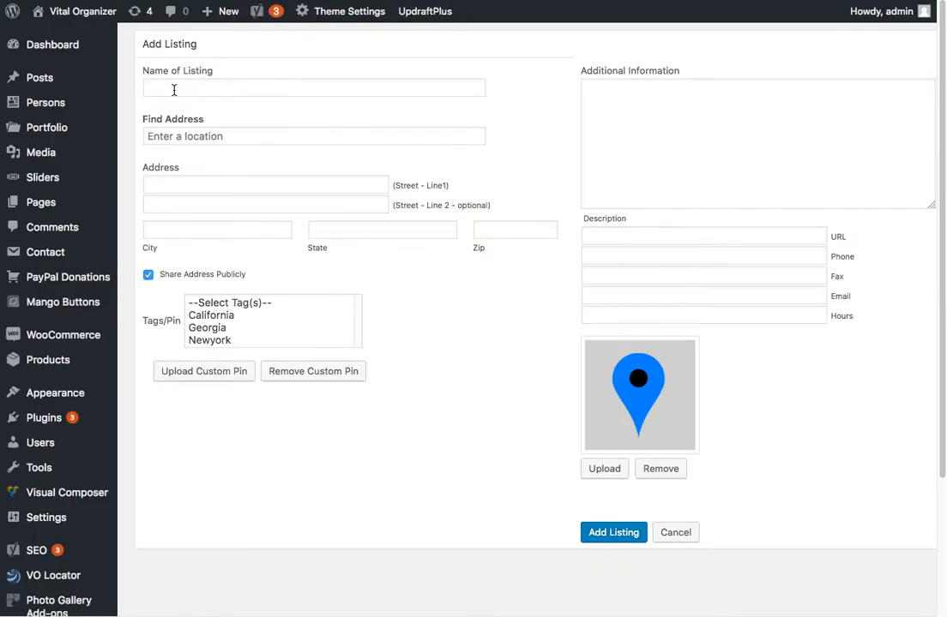
left_click(186, 138)
type("o")
key("BackSpace")
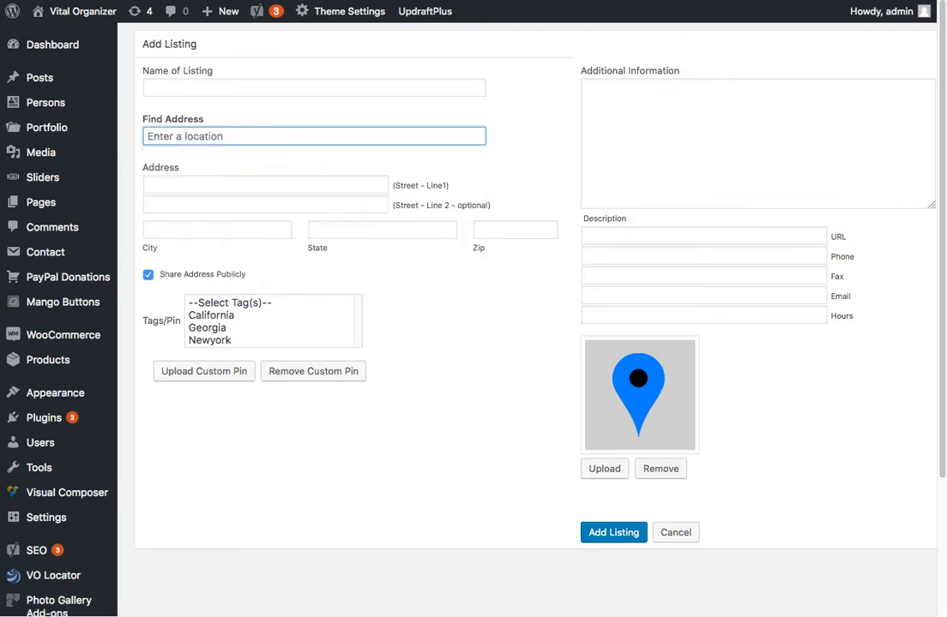
type("P")
key("BackSpace")
type("Or")
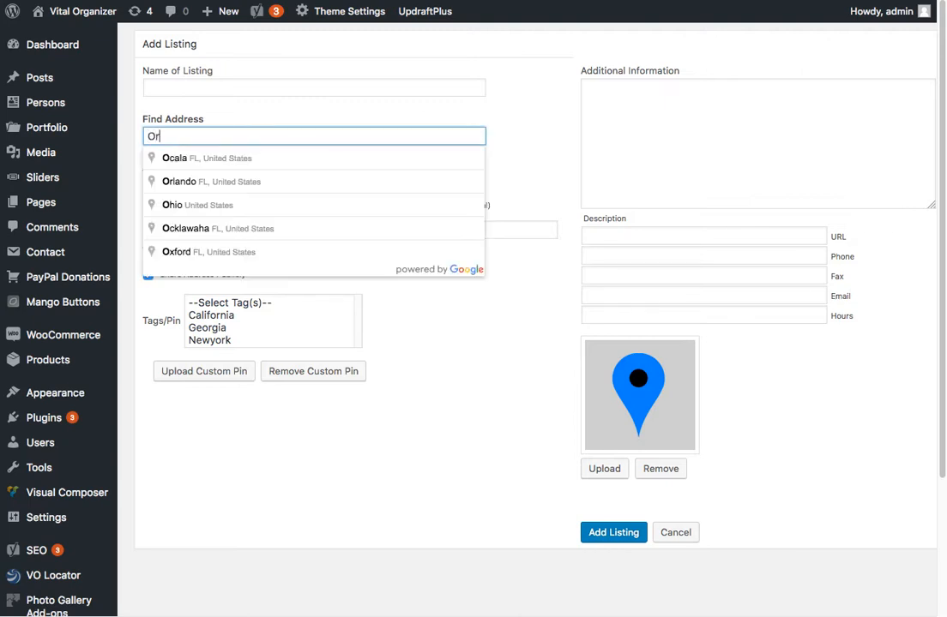
type("l")
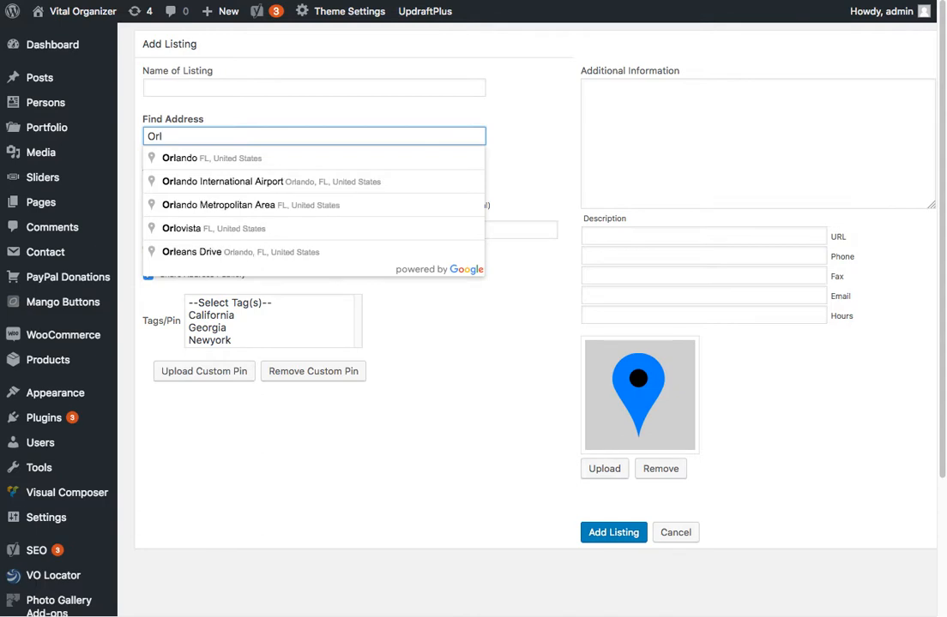
left_click(233, 181)
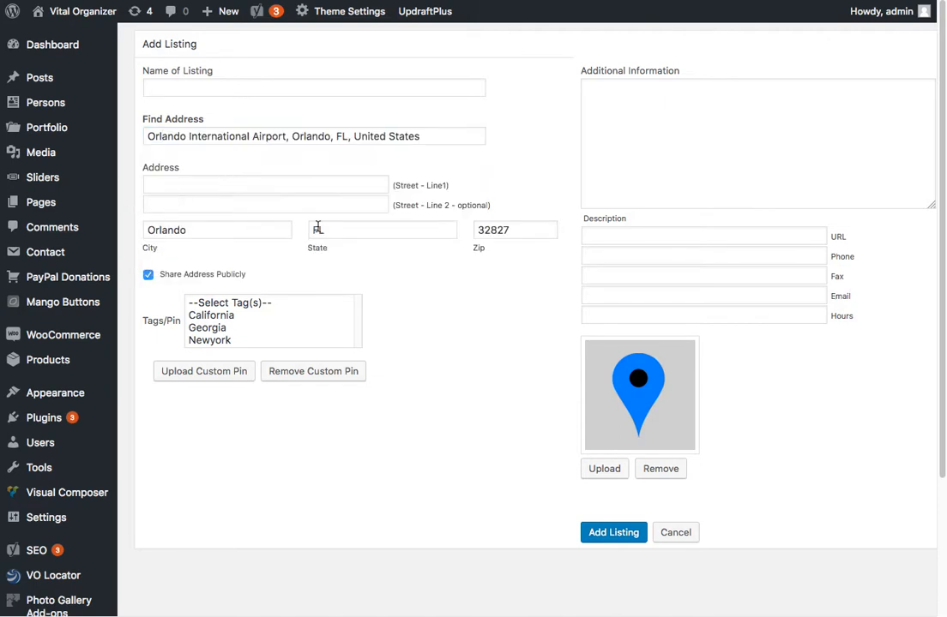
Examine the new listing's zip, name and public address sharing fields, trying sharing off and on.
left_click(527, 230)
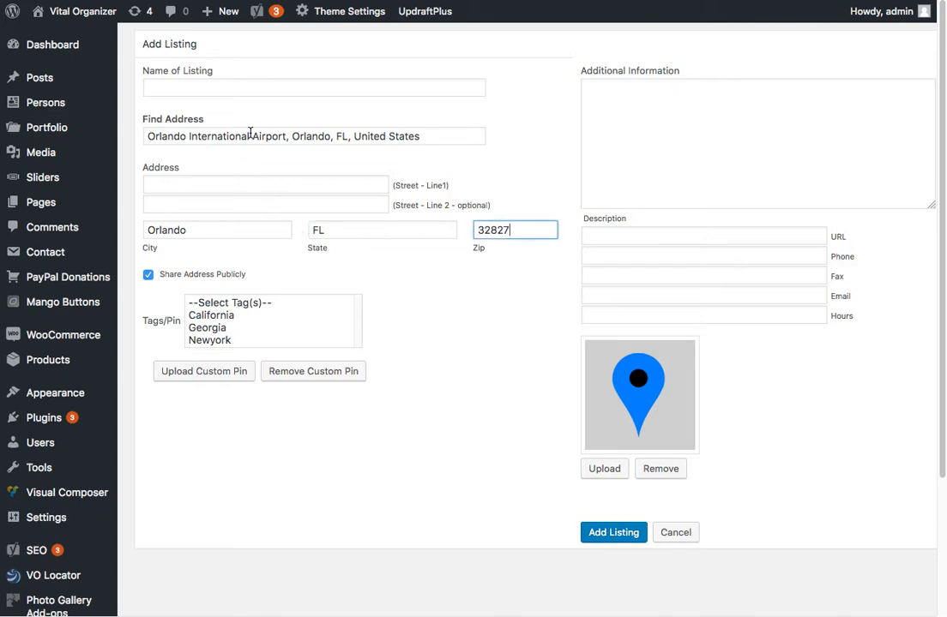
left_click(163, 87)
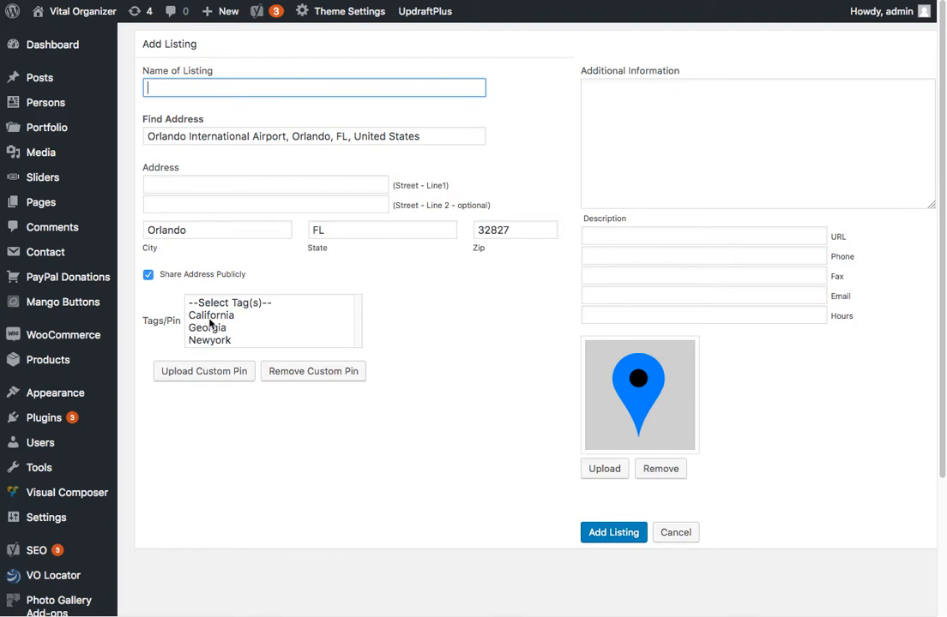
left_click(148, 275)
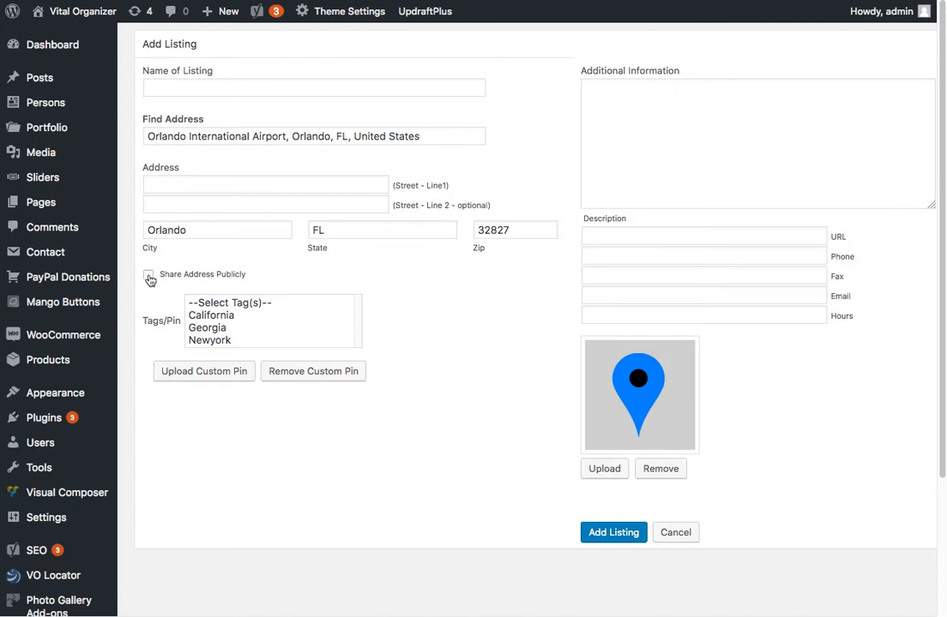
left_click(149, 276)
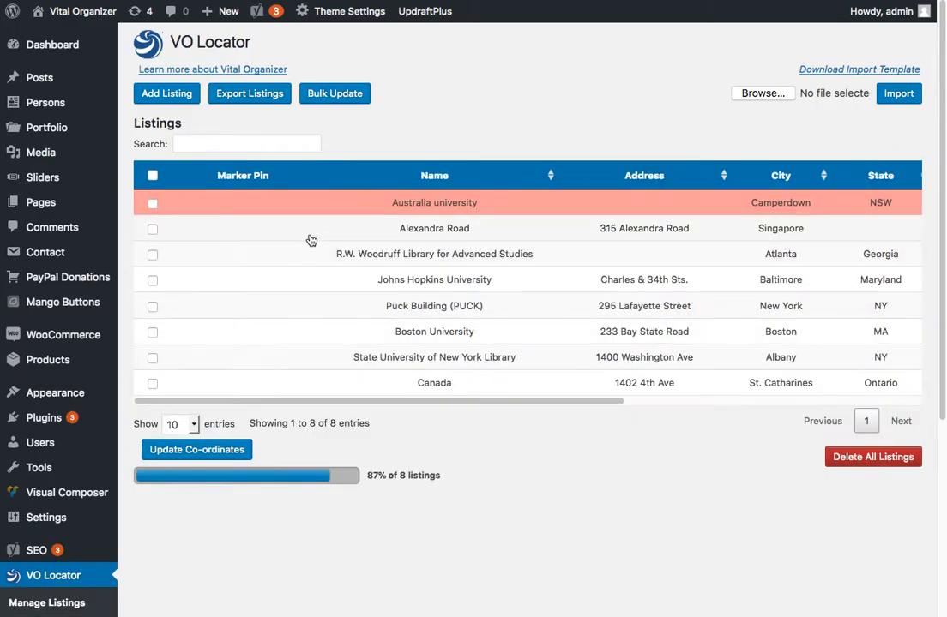
Examine the listings table across all columns, from marker pins to latitude and longitude, including the highlighted Australia university row.
scroll(517, 227, "right", 5)
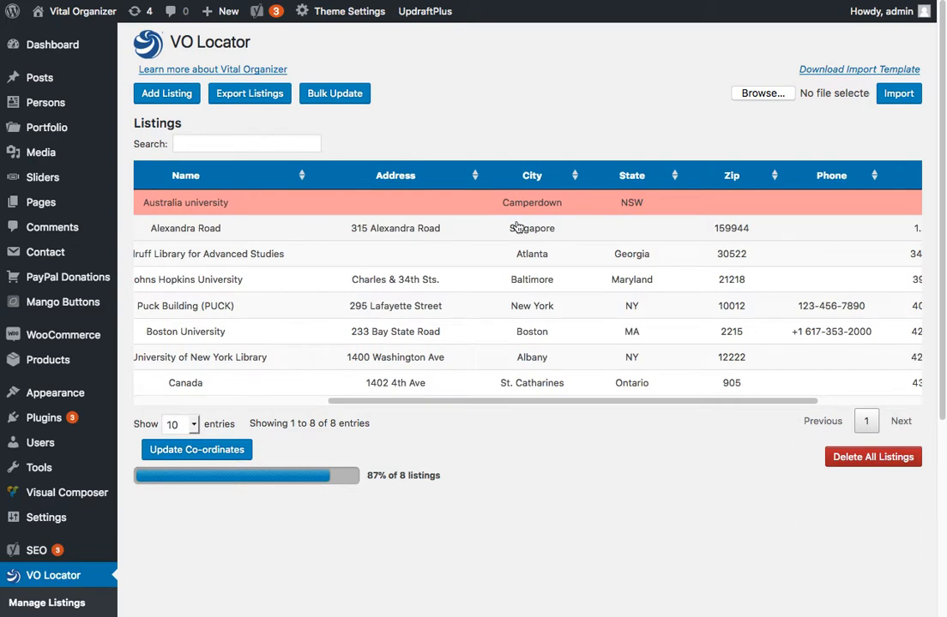
scroll(517, 227, "right", 3)
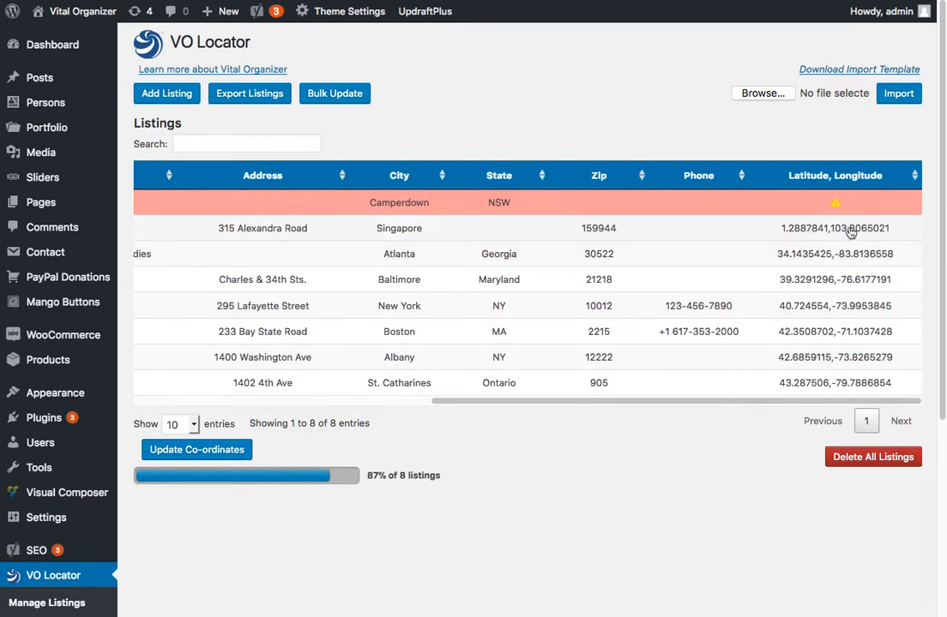
scroll(480, 240, "left", 5)
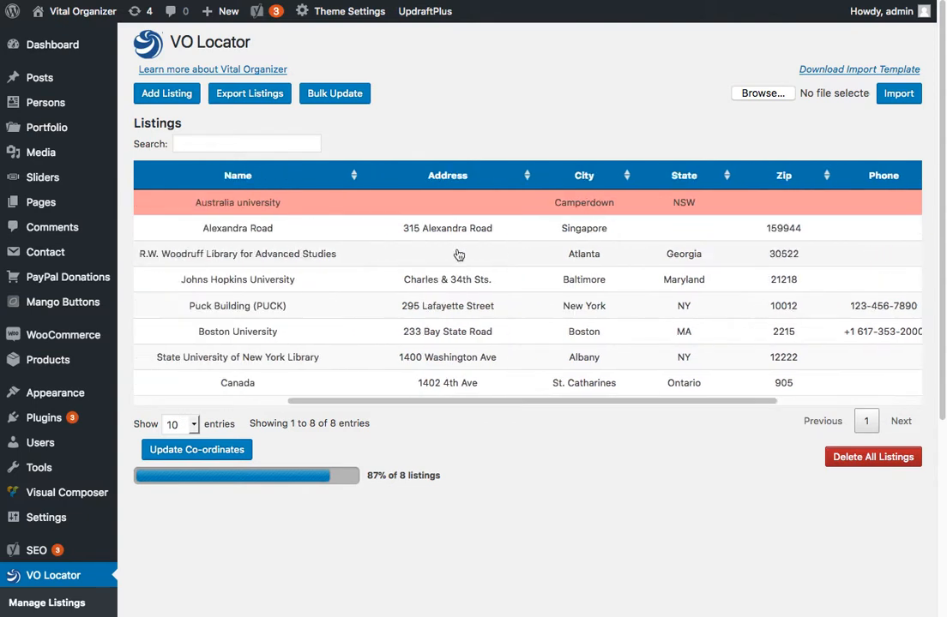
scroll(429, 240, "left", 3)
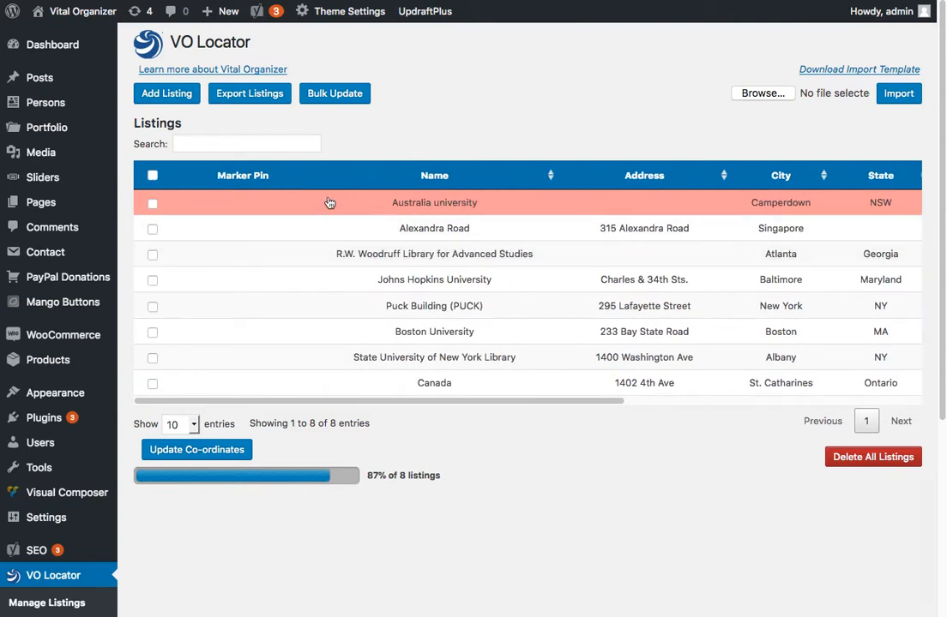
scroll(531, 212, "right", 5)
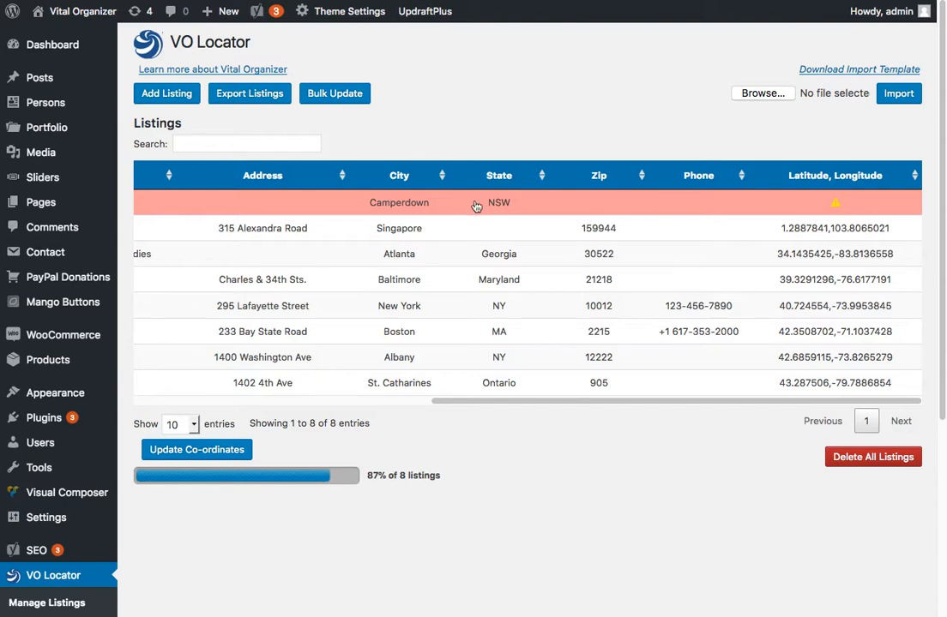
scroll(350, 218, "left", 3)
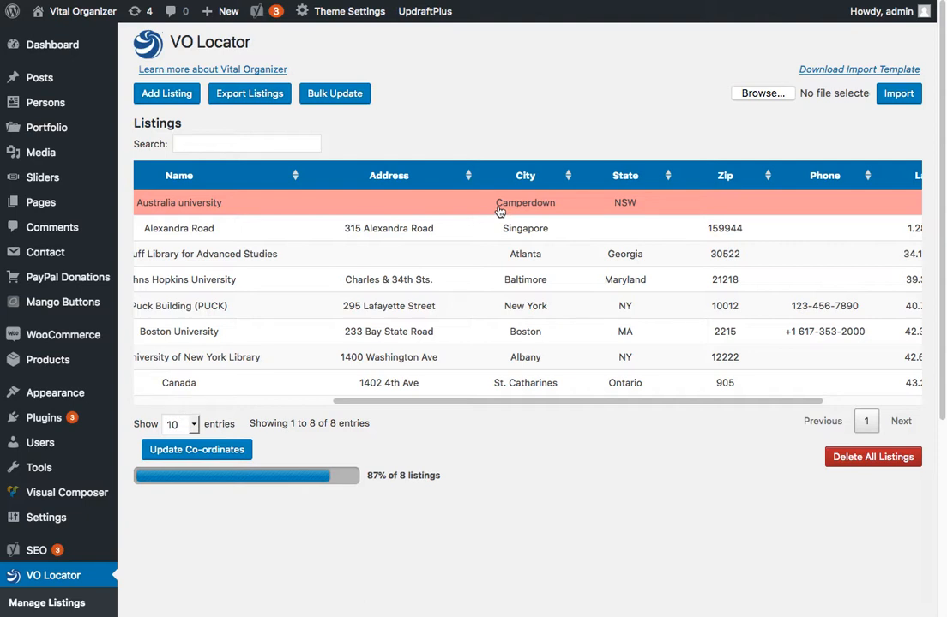
scroll(499, 211, "left", 3)
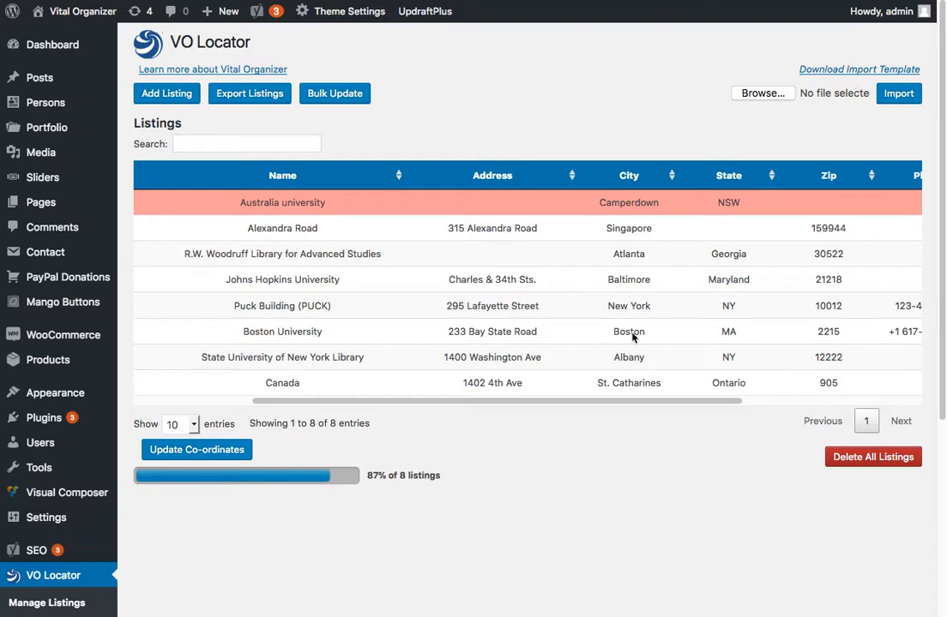
scroll(632, 334, "right", 5)
scroll(632, 334, "left", 6)
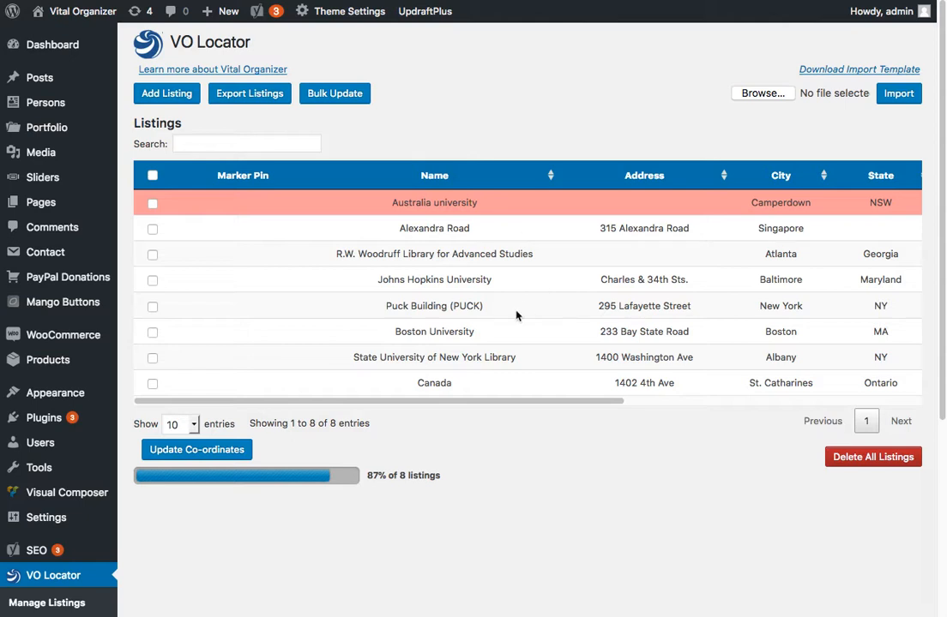
scroll(518, 314, "right", 2)
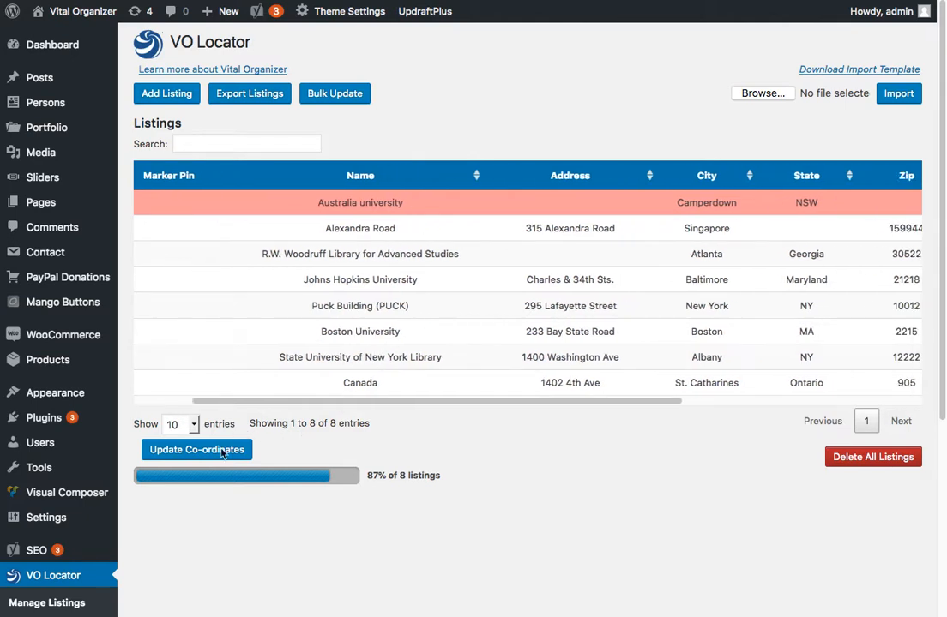
scroll(525, 319, "left", 1)
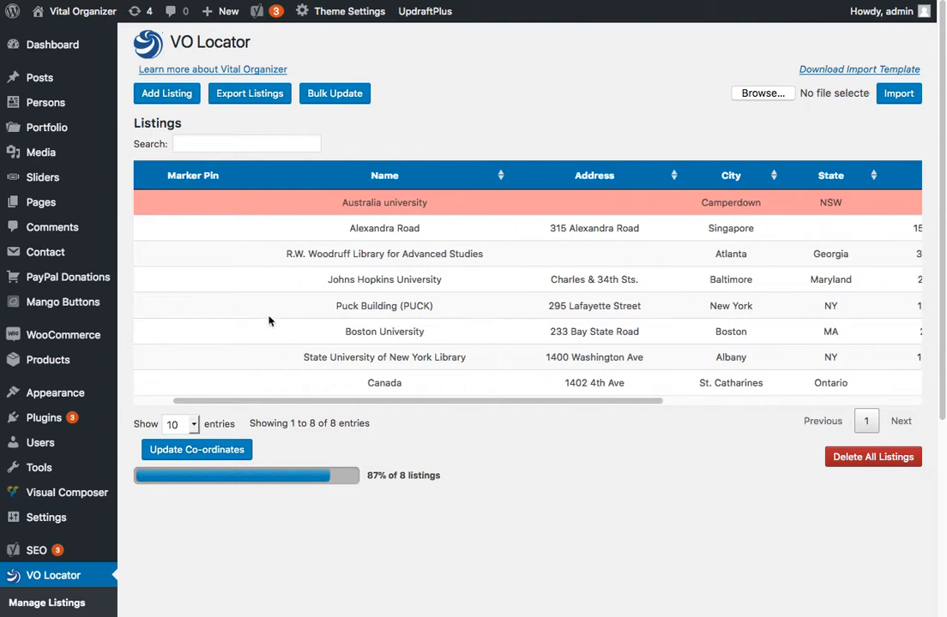
scroll(473, 280, "left", 2)
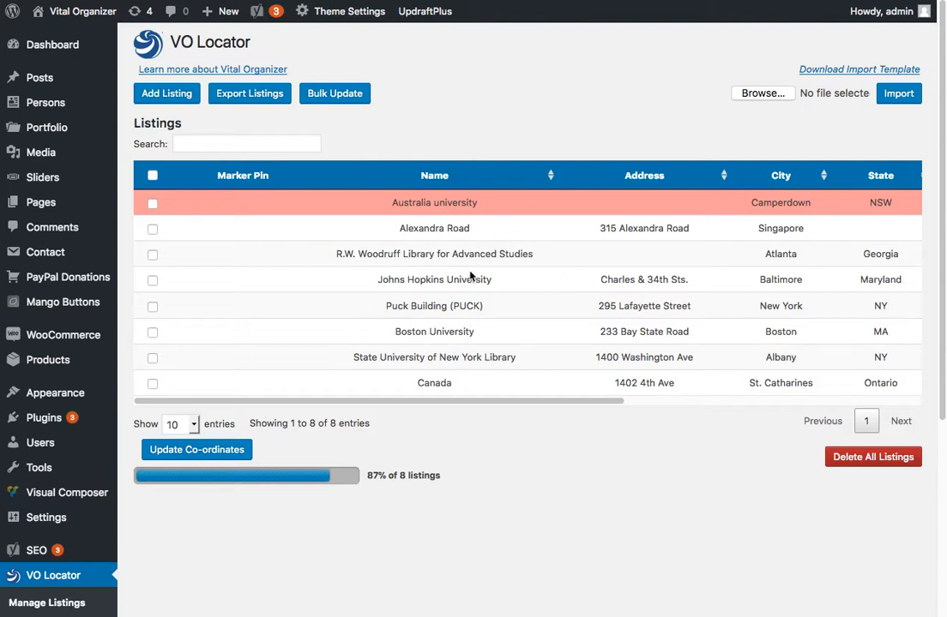
scroll(469, 277, "right", 5)
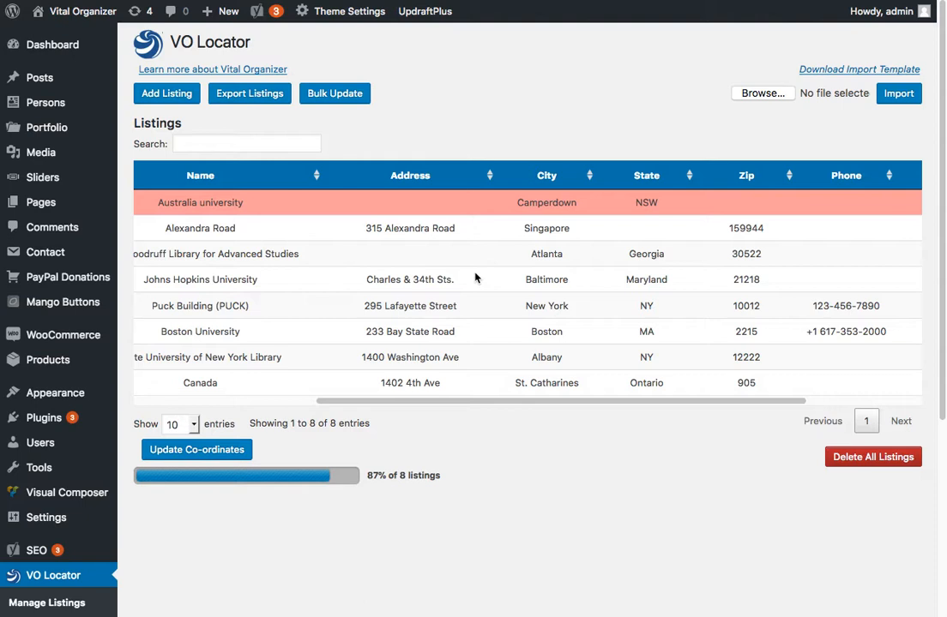
scroll(476, 277, "left", 5)
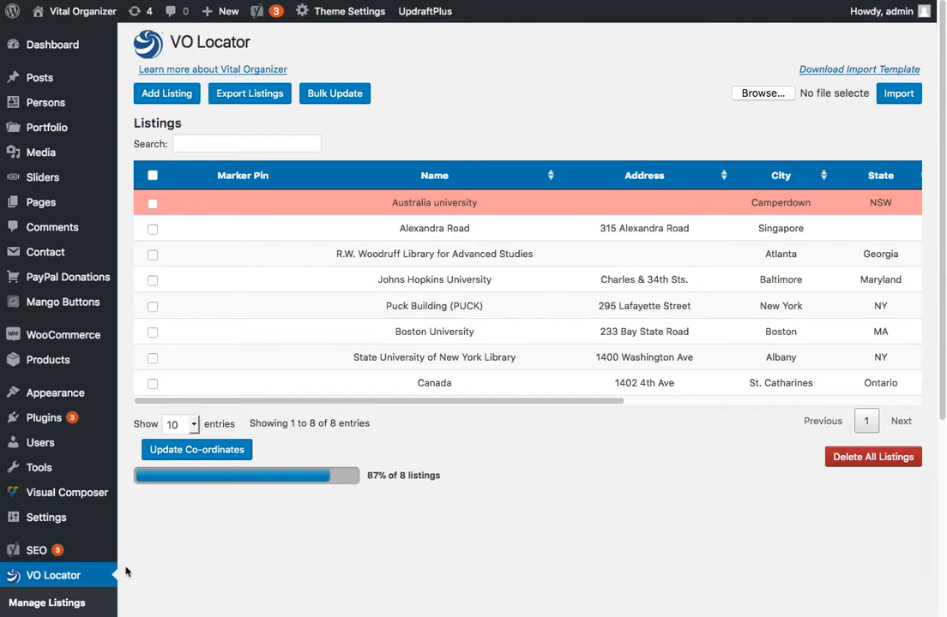
Change the California tag's color to teal (#53d1bc) and save the tag.
scroll(127, 568, "down", 5)
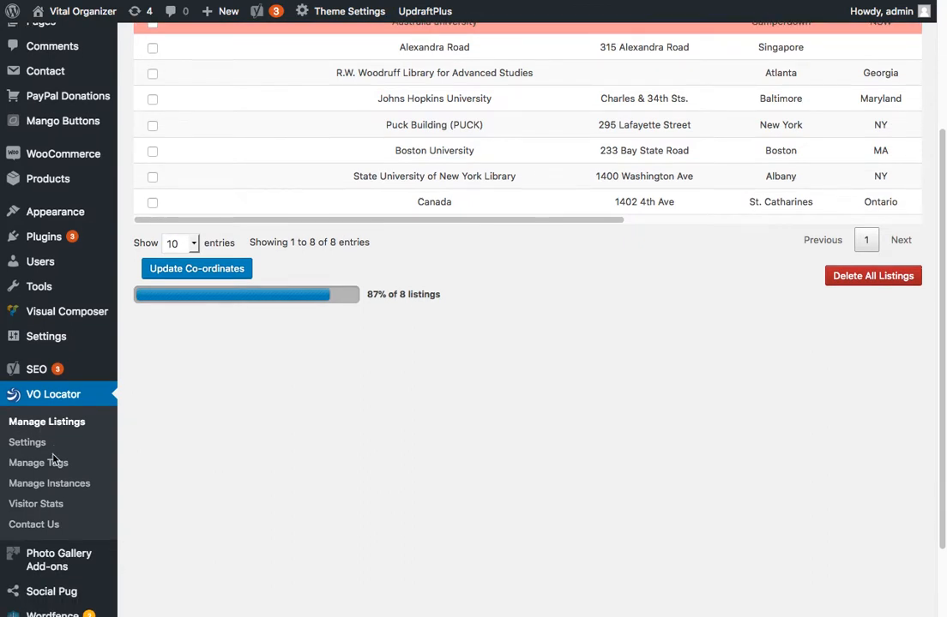
left_click(40, 463)
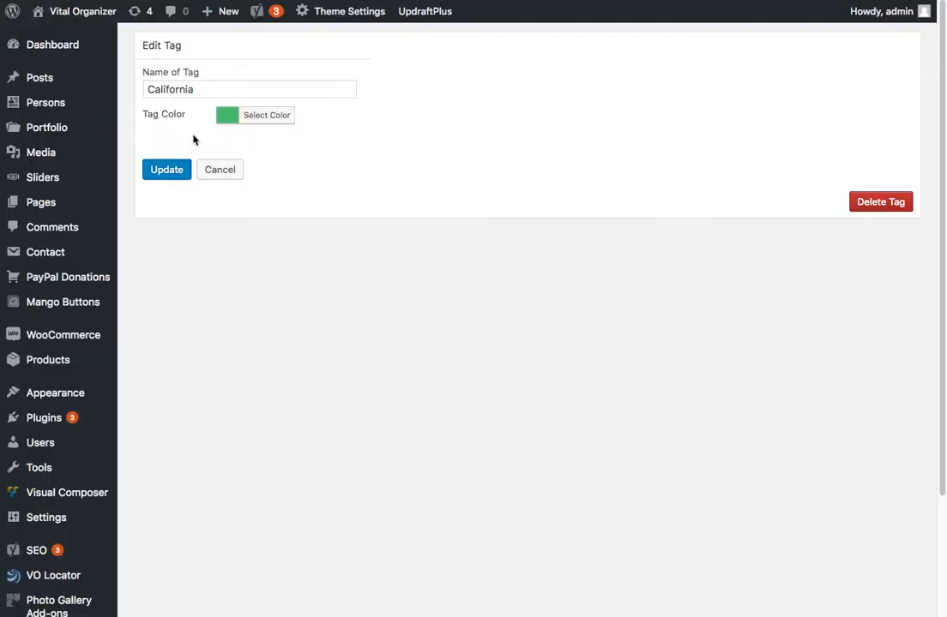
left_click(196, 87)
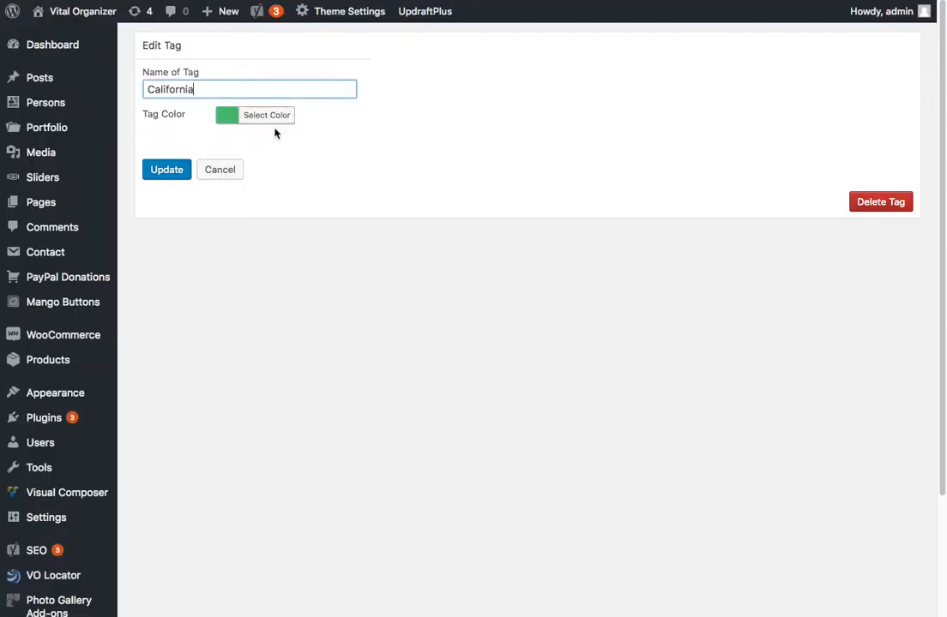
left_click(240, 119)
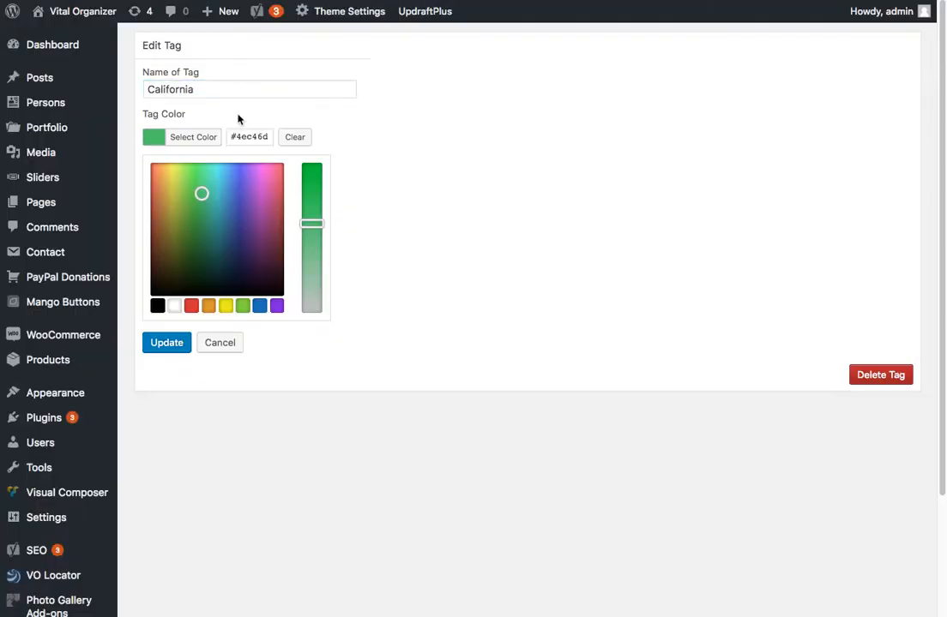
left_click(207, 185)
left_click_drag(207, 184, 213, 188)
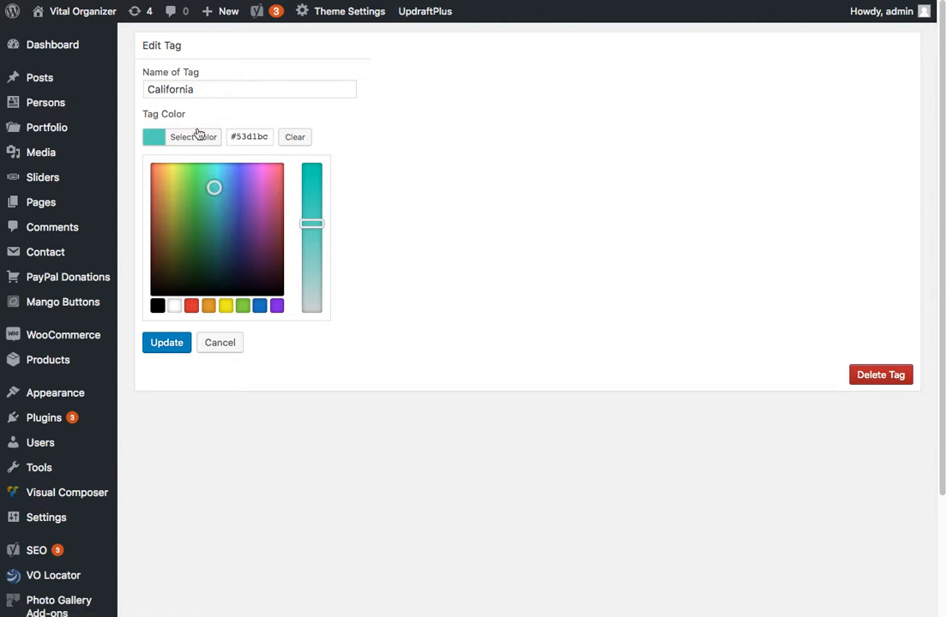
left_click(186, 142)
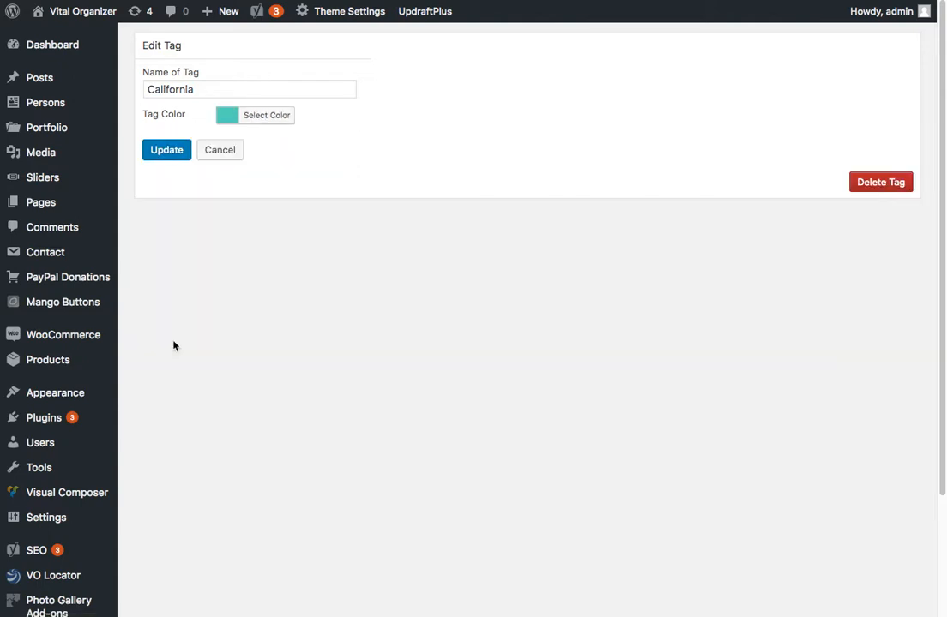
left_click(163, 159)
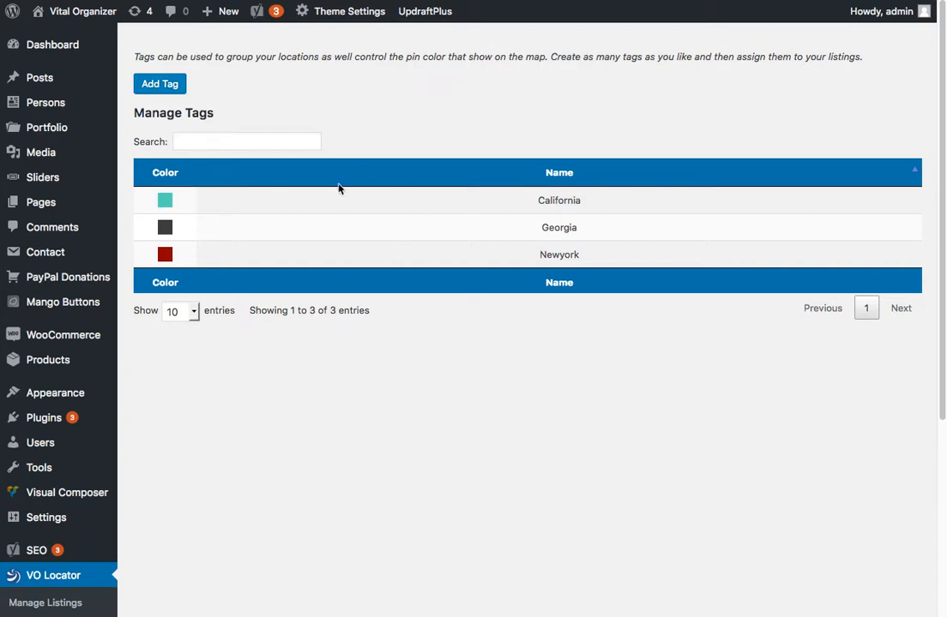
Open the Products instance for editing and review its general settings, listings and map preview, and the clone option.
scroll(367, 497, "down", 3)
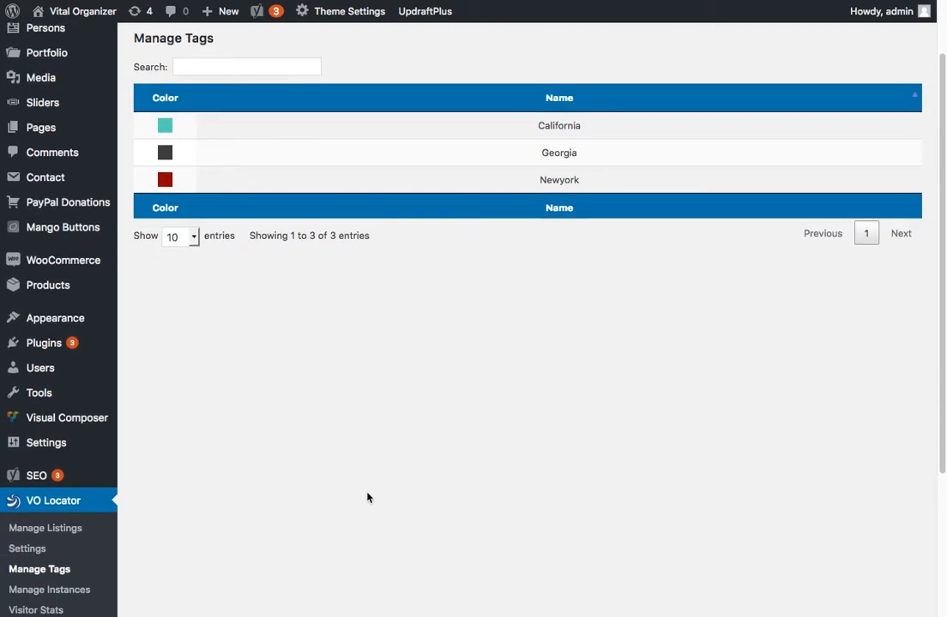
scroll(389, 375, "down", 4)
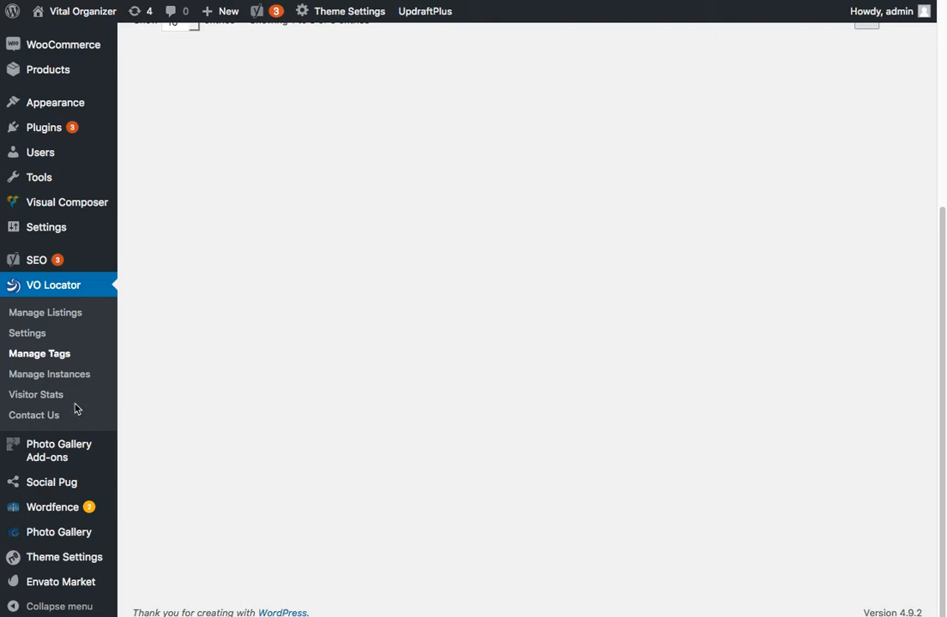
left_click(57, 382)
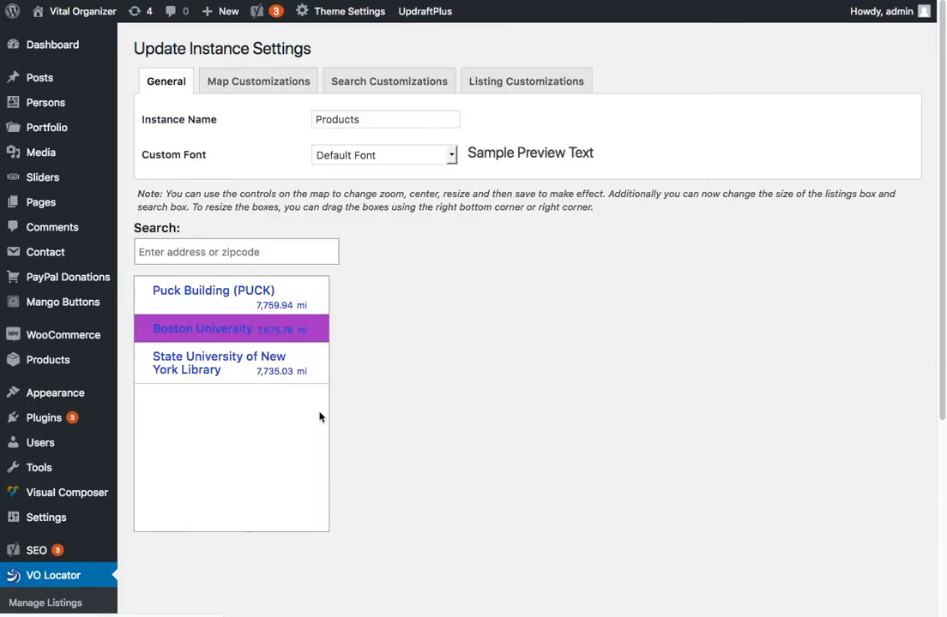
scroll(319, 417, "down", 5)
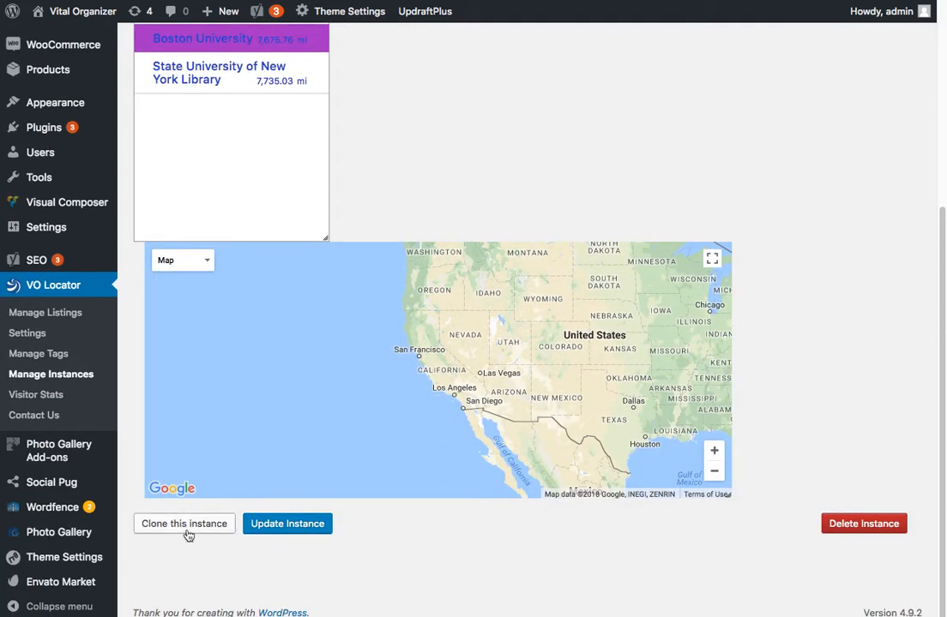
scroll(188, 535, "up", 2)
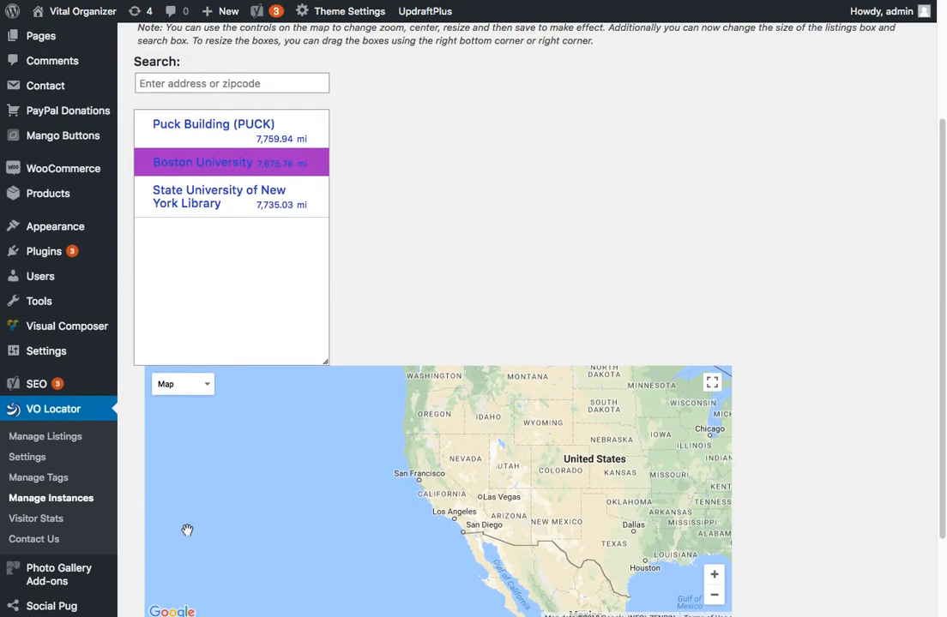
Review the Products instance's name and custom font settings above the listings and map preview.
scroll(187, 530, "up", 3)
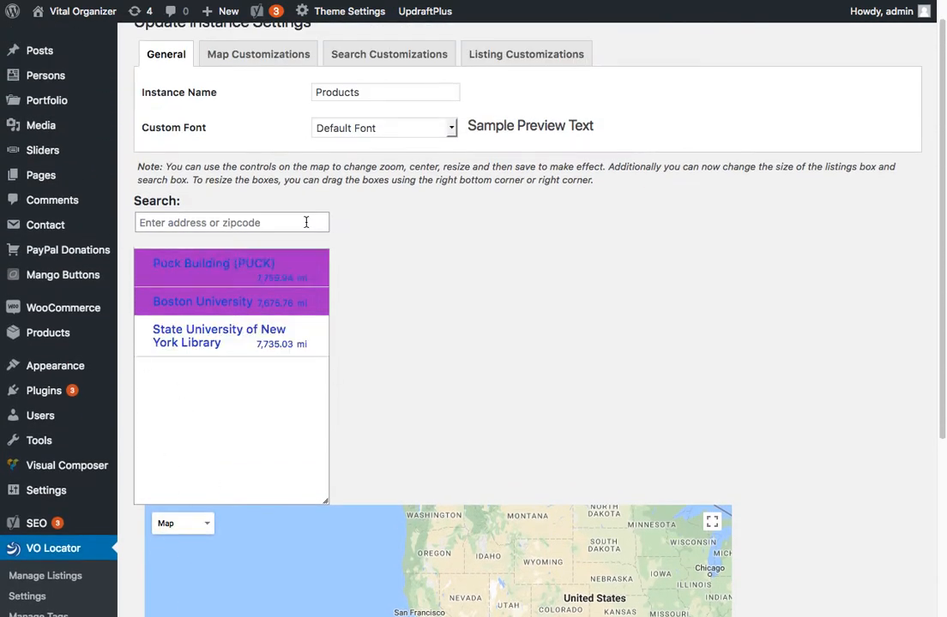
scroll(518, 295, "up", 1)
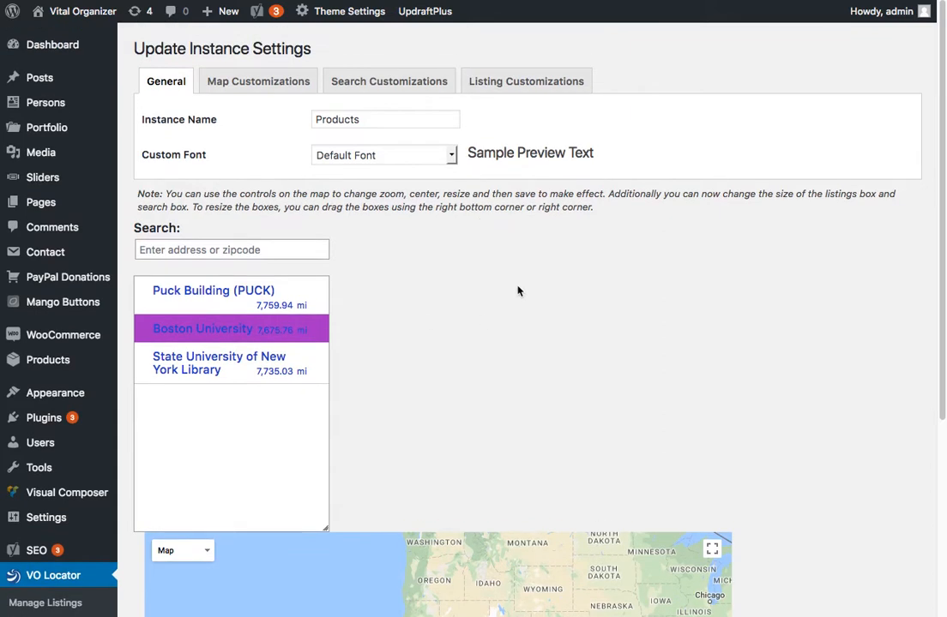
left_click(357, 125)
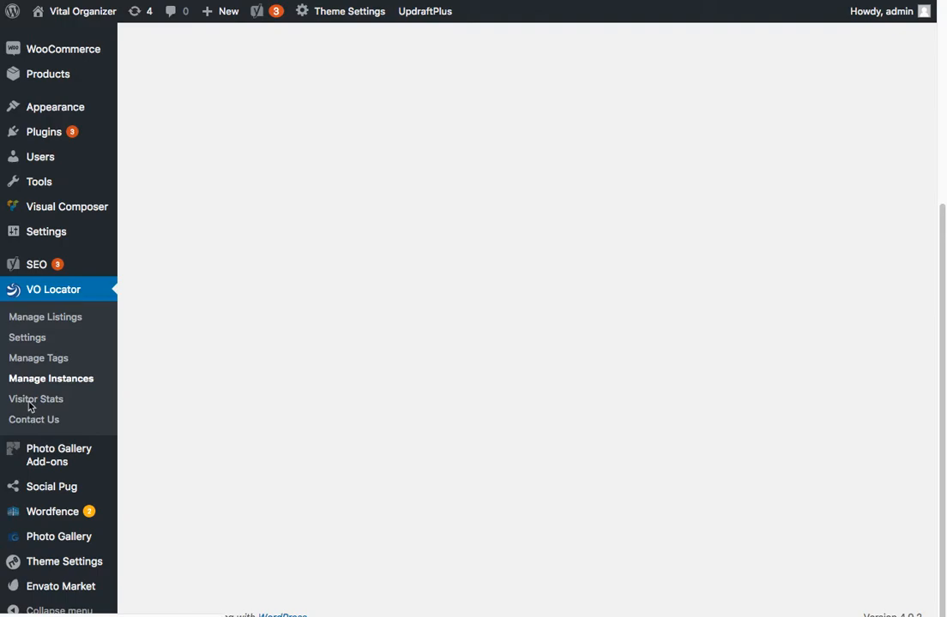
Open the VO Locator visitor stats and examine the visits overview, instance filter and date range options.
left_click(34, 402)
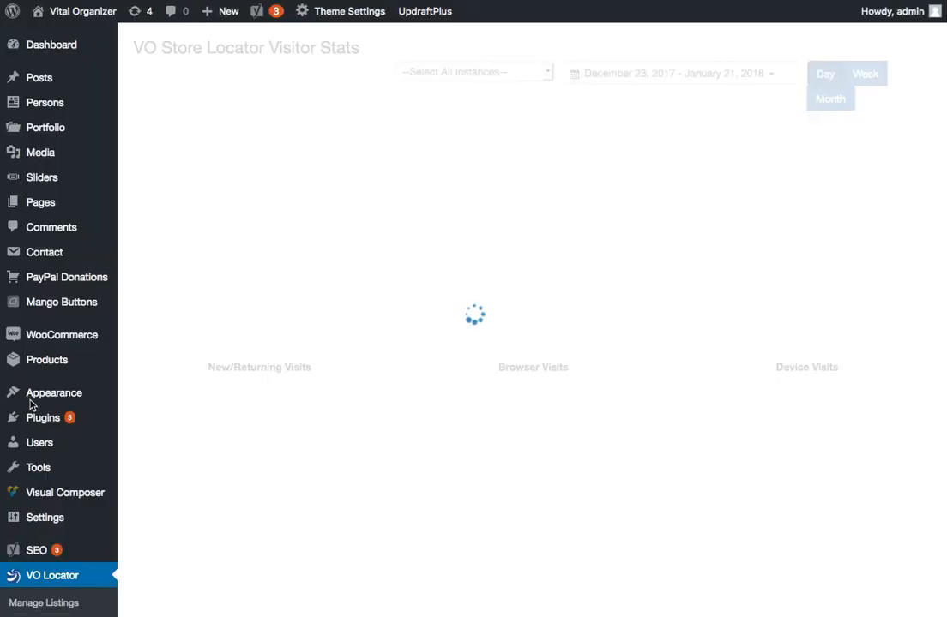
scroll(57, 461, "down", 5)
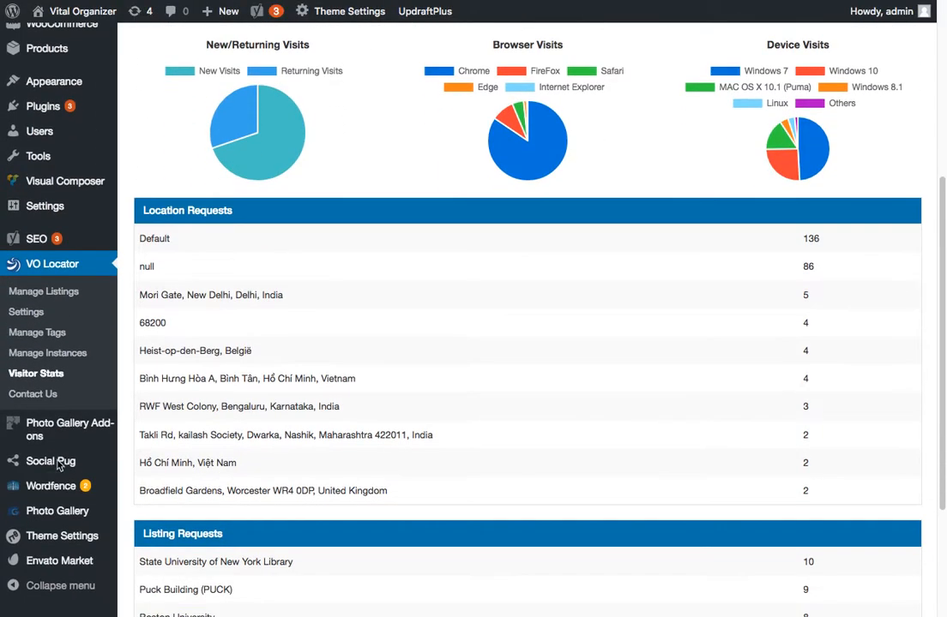
scroll(432, 365, "up", 5)
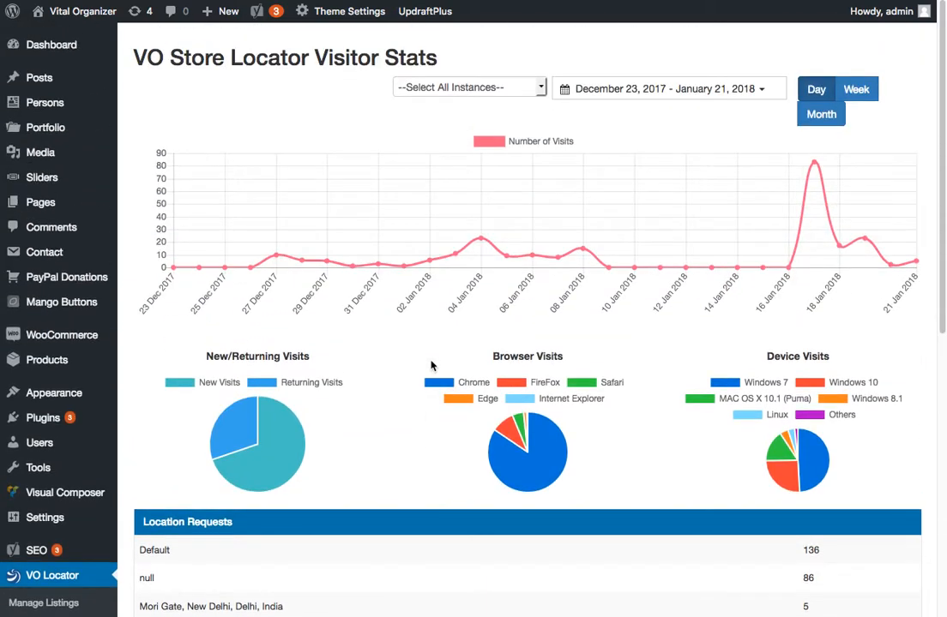
left_click(539, 89)
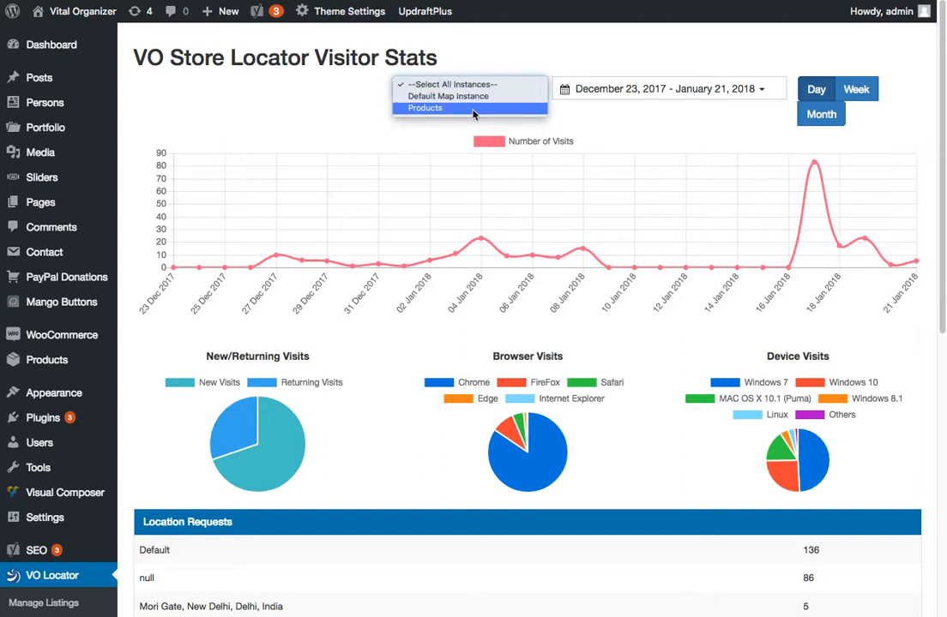
left_click(766, 89)
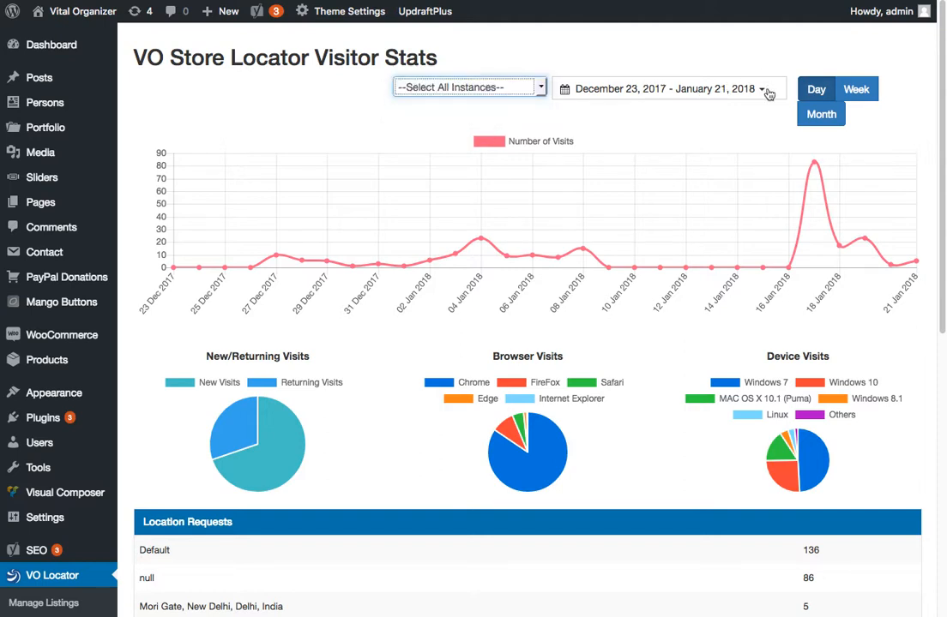
left_click(692, 45)
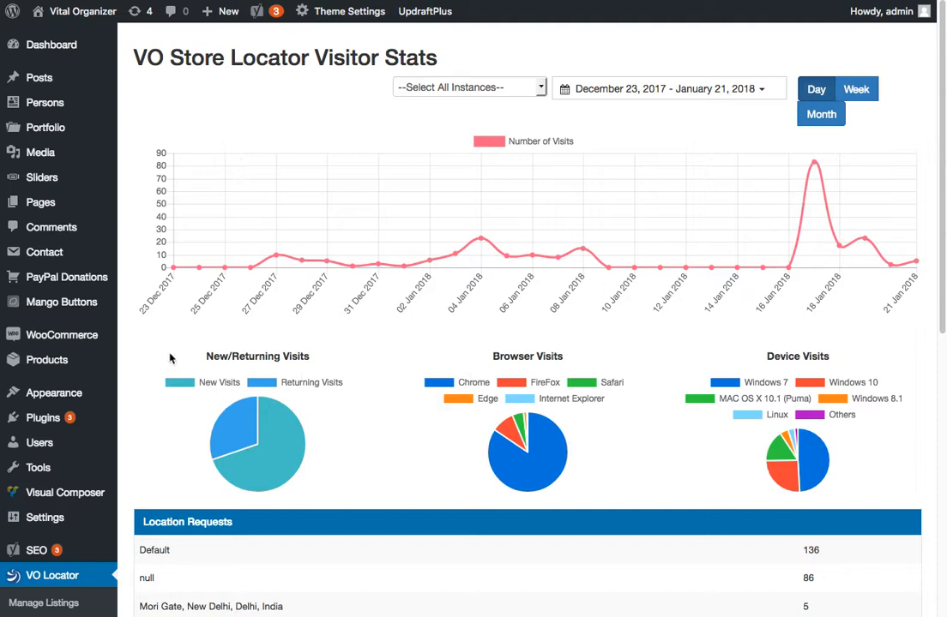
Examine the new/returning, browser and device visit charts and the location and listing request tables.
mouse_move(270, 444)
scroll(268, 447, "down", 3)
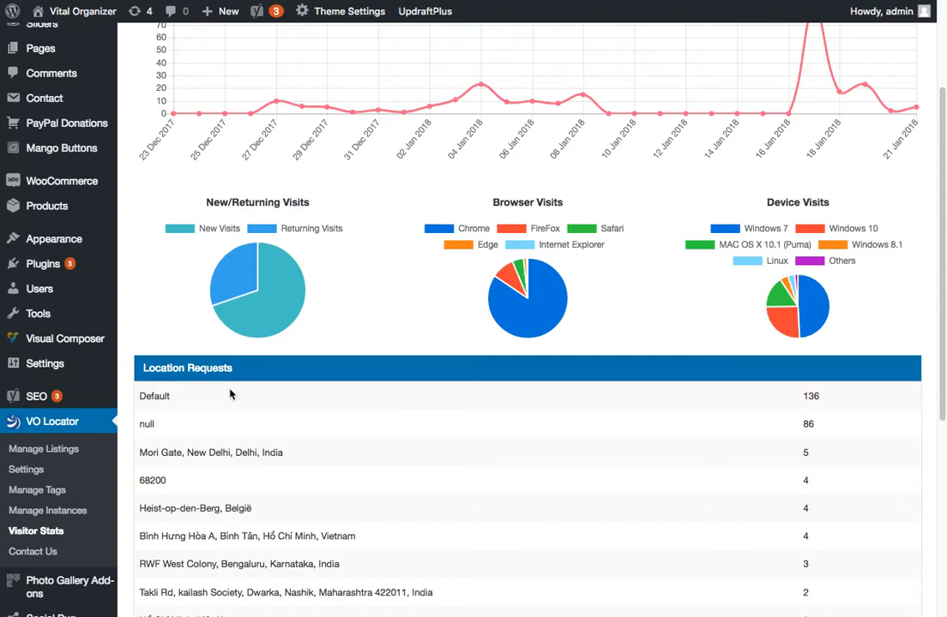
scroll(229, 393, "down", 5)
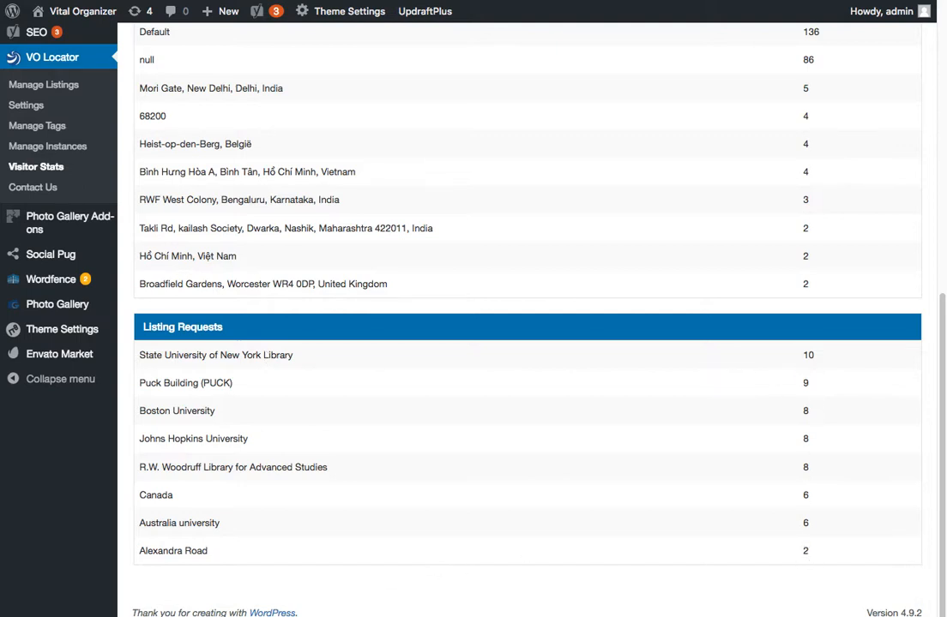
scroll(387, 394, "up", 2)
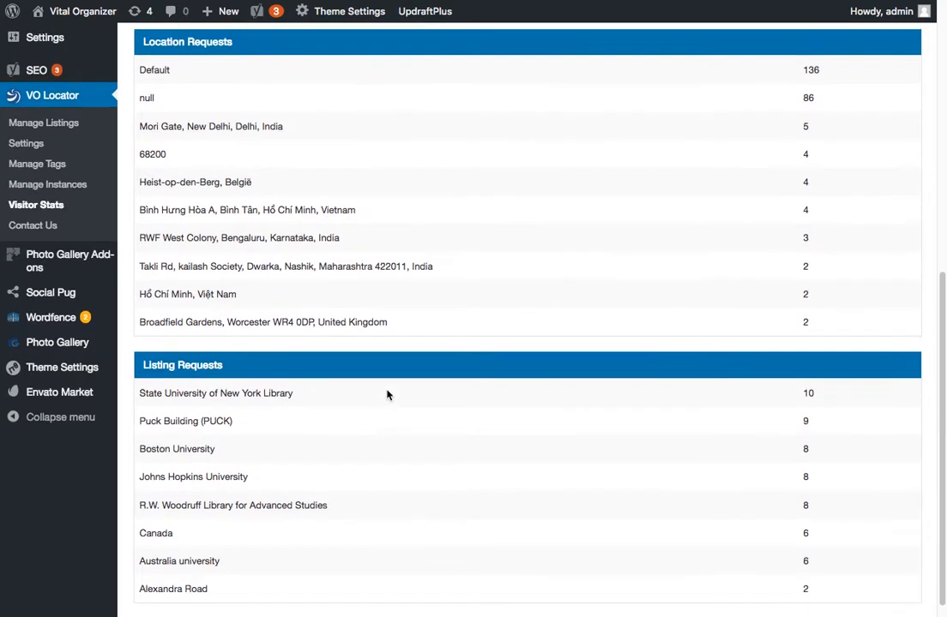
scroll(386, 393, "up", 10)
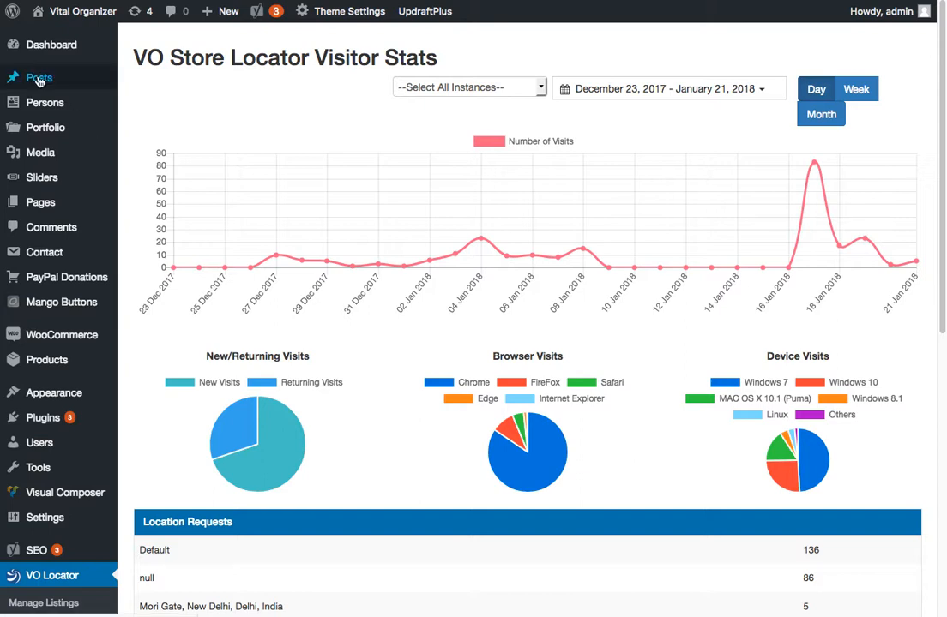
Create a new post and insert the VO Locator shortcode for the Default Map Instance into its body.
mouse_move(39, 80)
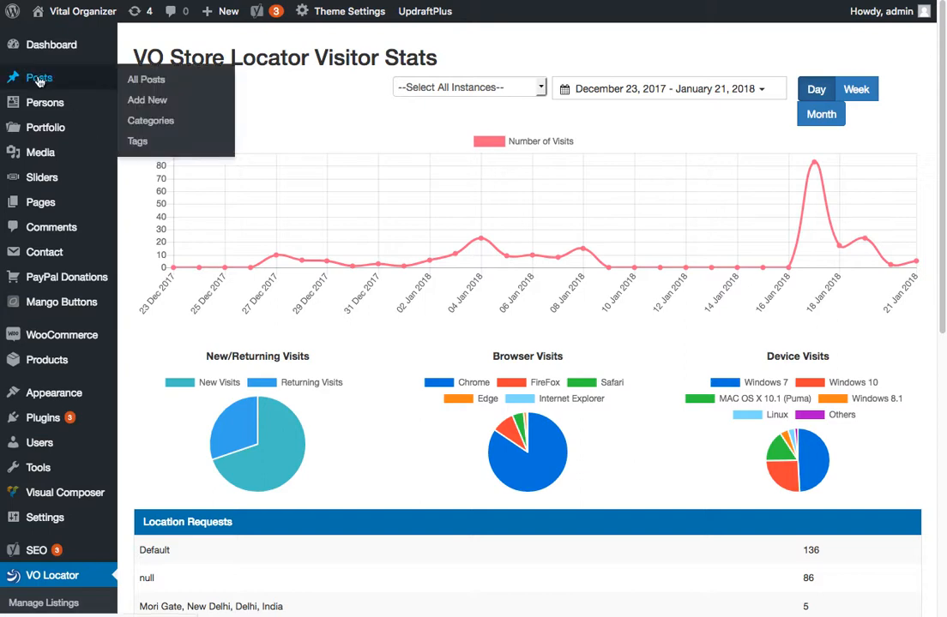
left_click(179, 84)
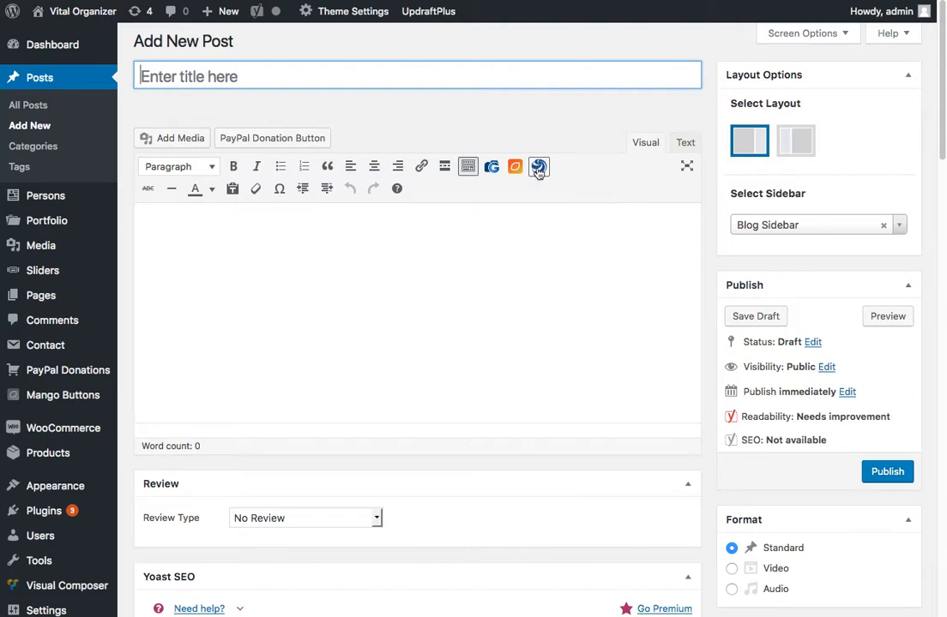
left_click(539, 168)
left_click(559, 309)
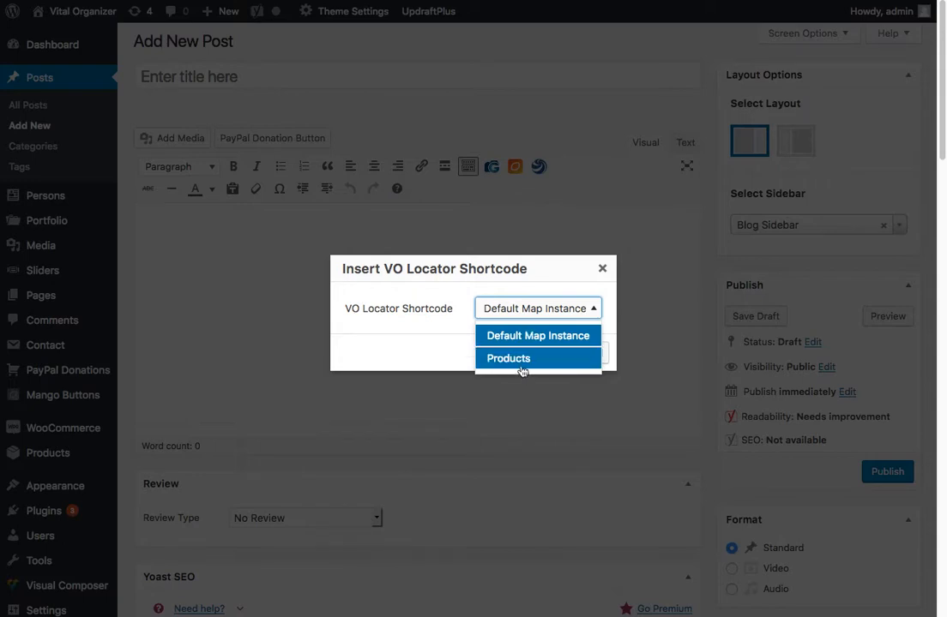
left_click(522, 331)
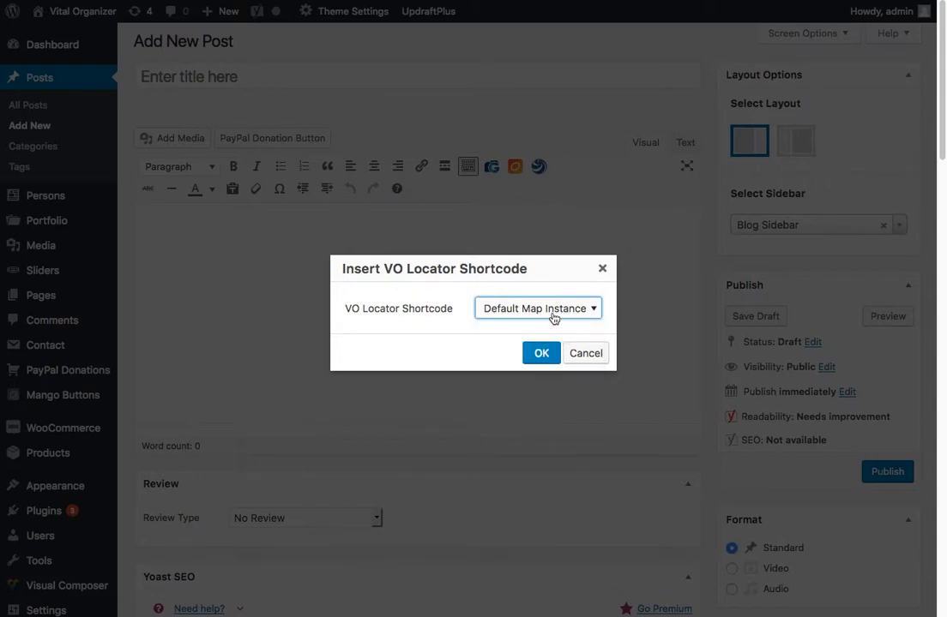
left_click(547, 353)
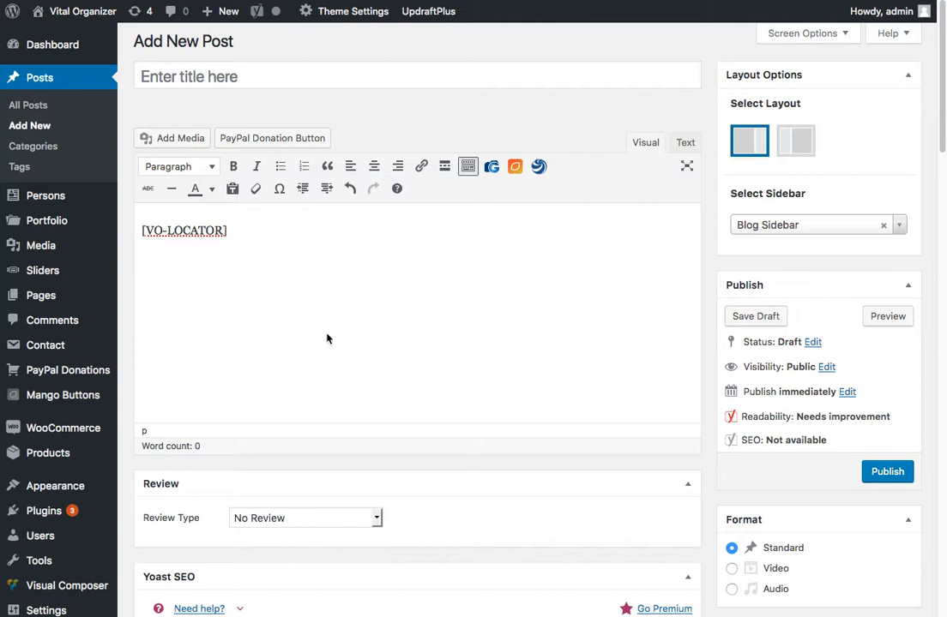
Start entering a title for the new post.
left_click(187, 73)
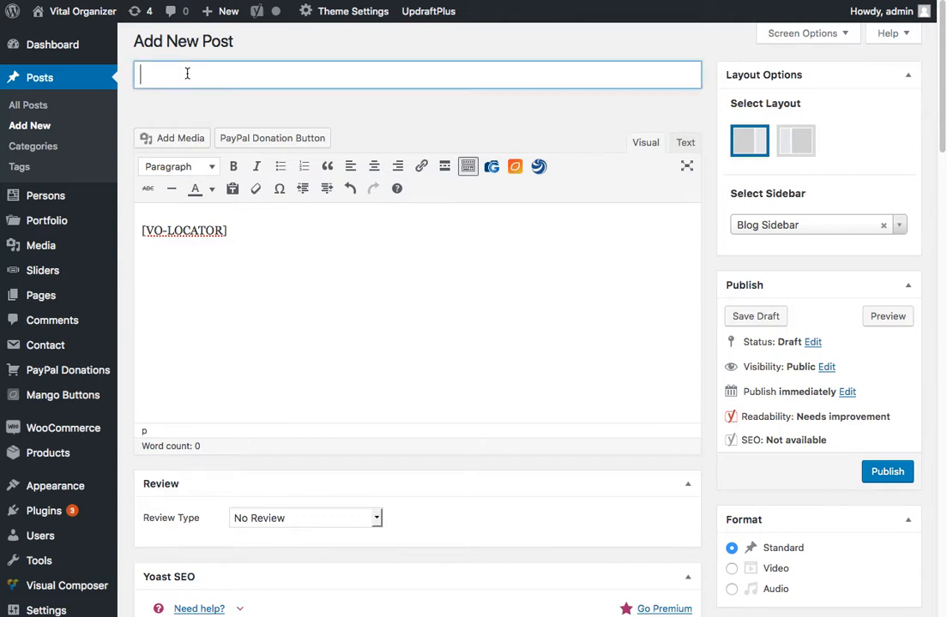